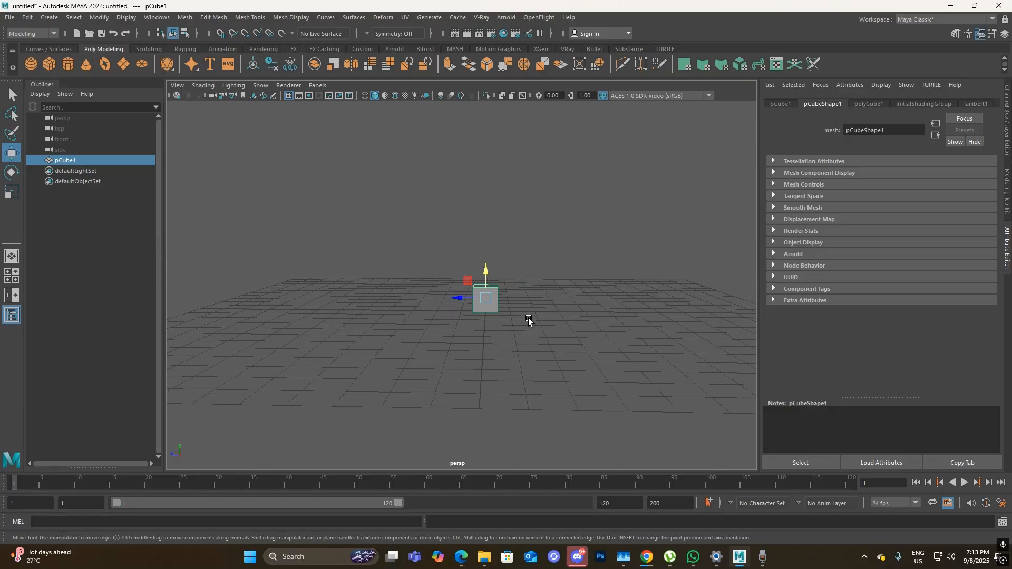
alt+drag(520, 327, 391, 336)
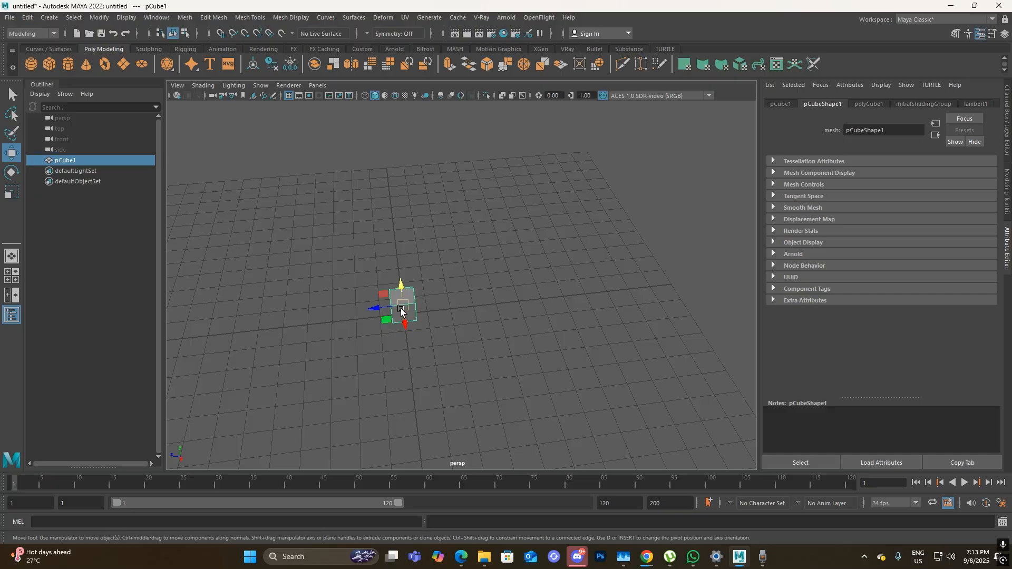
drag(369, 306, 439, 291)
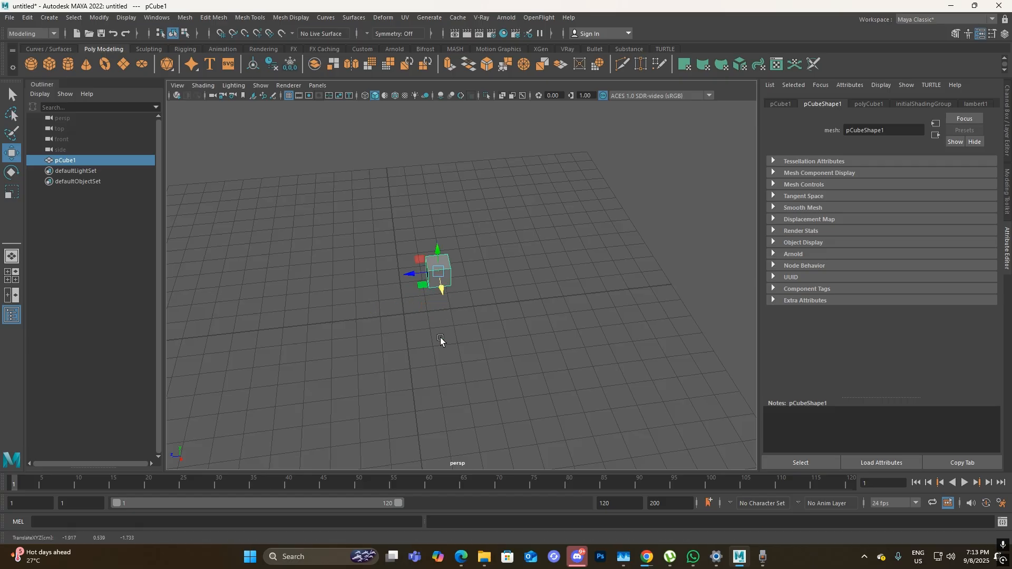
key(ctrl+z)
key(ctrl+z)
- Set a keyframe on the cube at frame 1
alt+drag(635, 338, 632, 300)
scroll(474, 331, up, 6)
alt+middle_drag(414, 330, 431, 330)
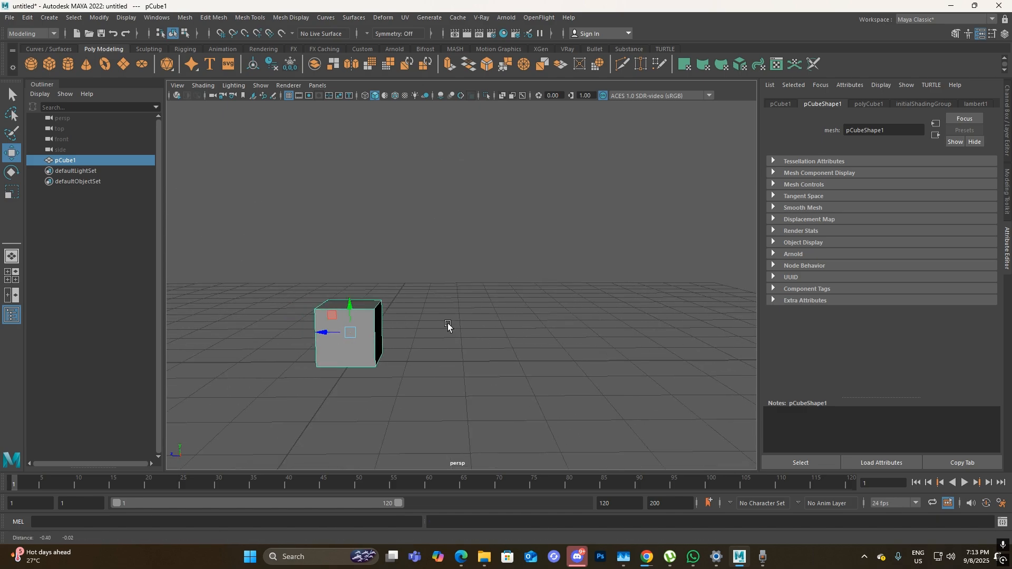
alt+drag(431, 331, 515, 267)
click(459, 295)
click(421, 293)
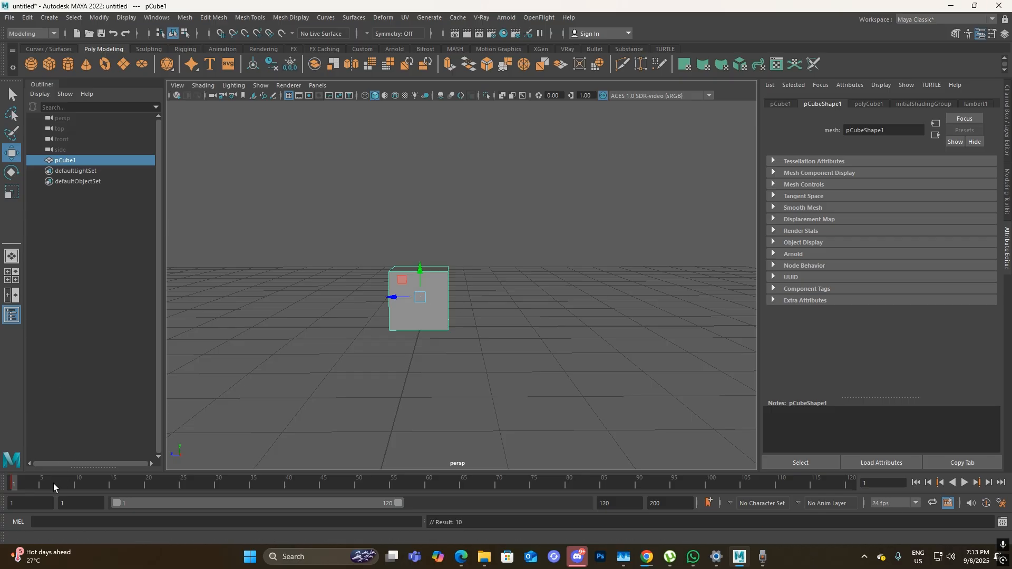
scroll(479, 346, down, 3)
alt+drag(492, 339, 513, 299)
alt+middle_drag(413, 339, 436, 345)
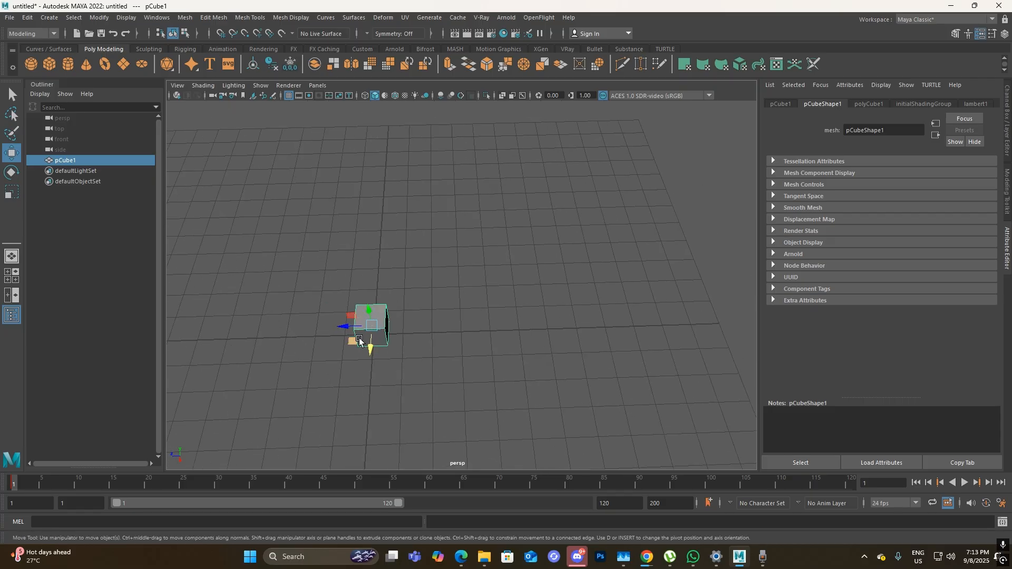
drag(354, 325, 651, 329)
alt+drag(650, 403, 654, 386)
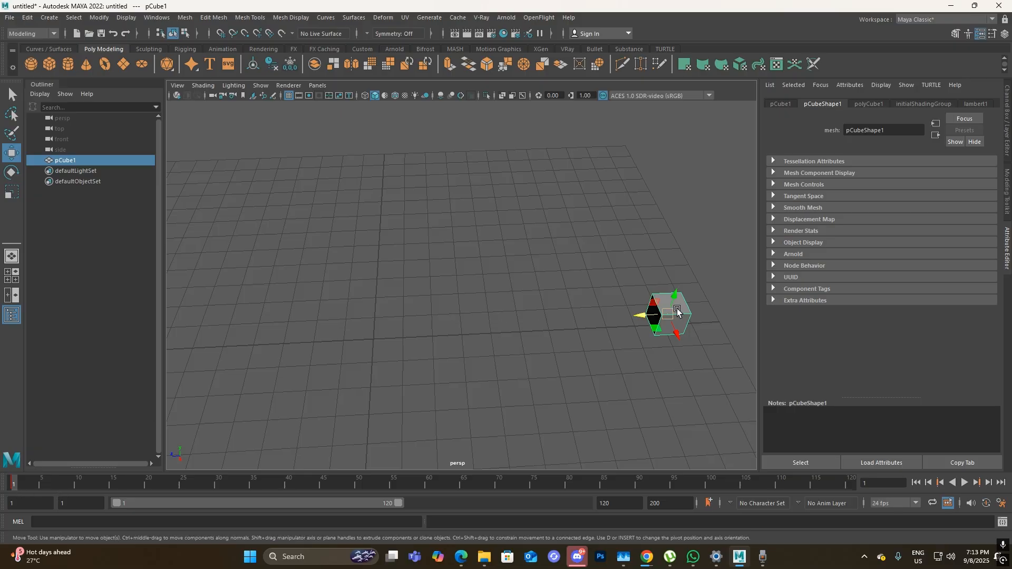
key(alt+v)
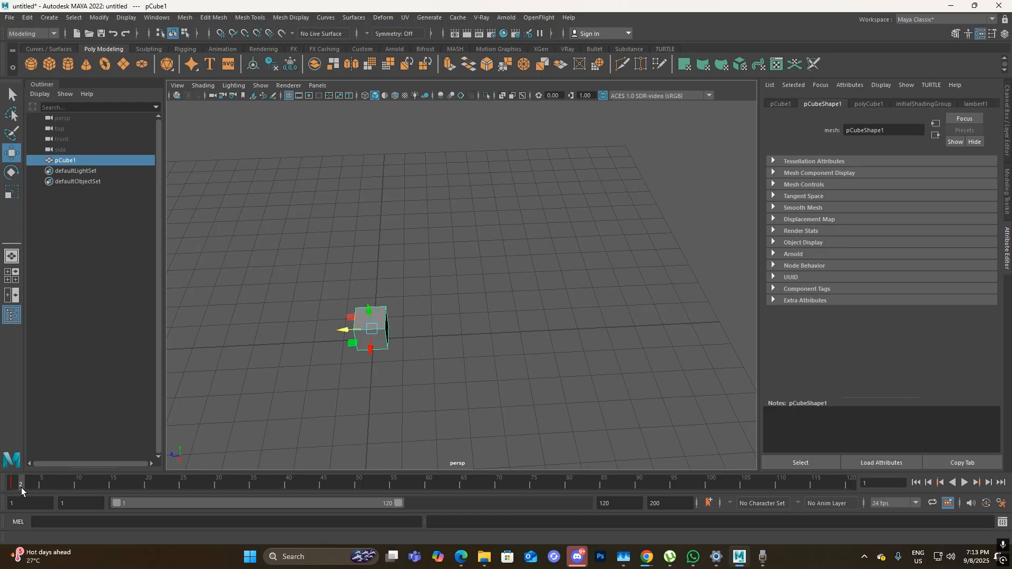
- At frame 10, move the cube along the Z axis to about -10.2 and set a keyframe
click(78, 490)
drag(343, 331, 652, 316)
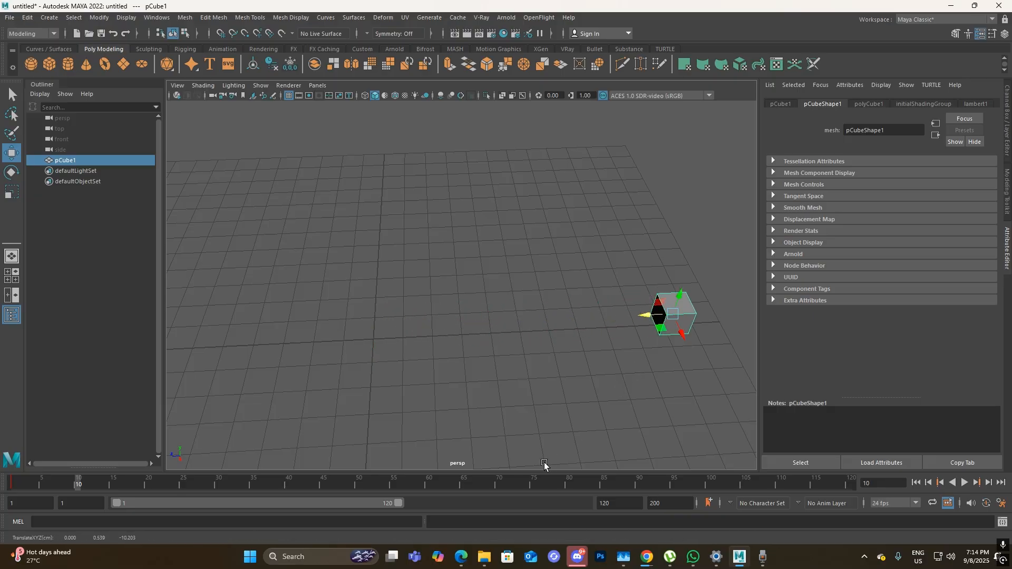
key(s)
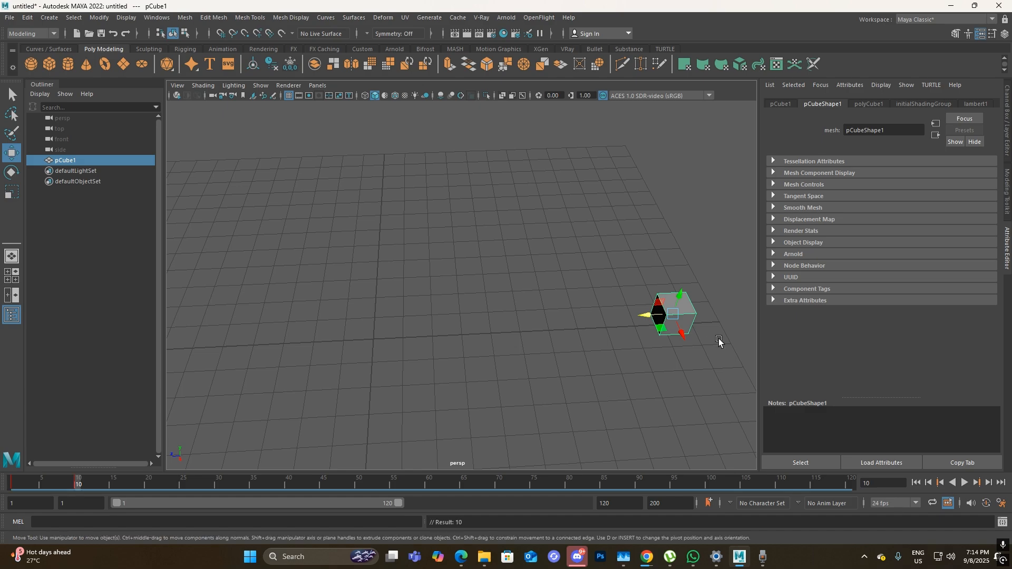
- Play the cube's animation from frame 1, rewind it, and jump forward and back between the two keyframes
drag(79, 485, 3, 502)
alt+drag(459, 338, 479, 303)
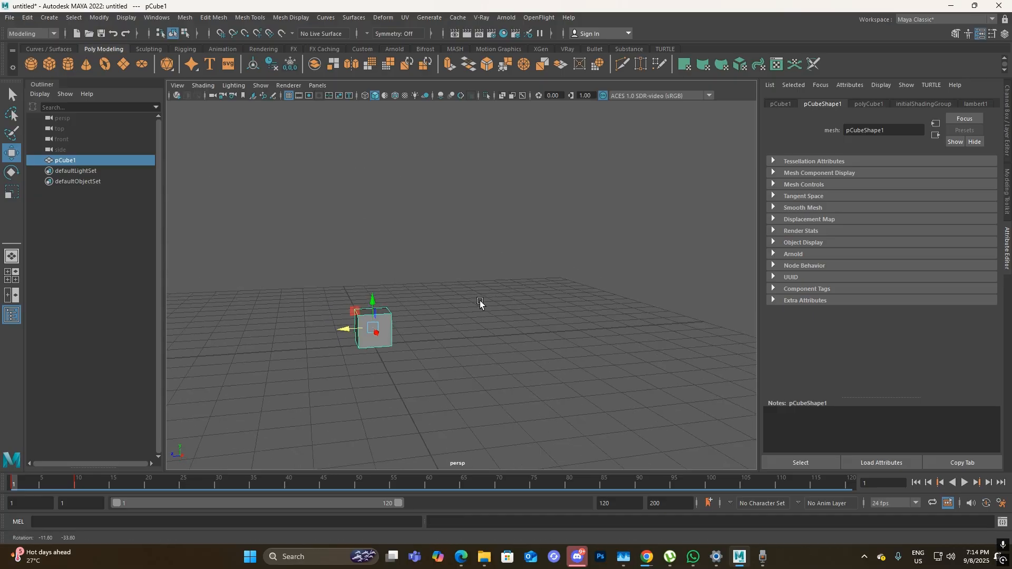
click(965, 483)
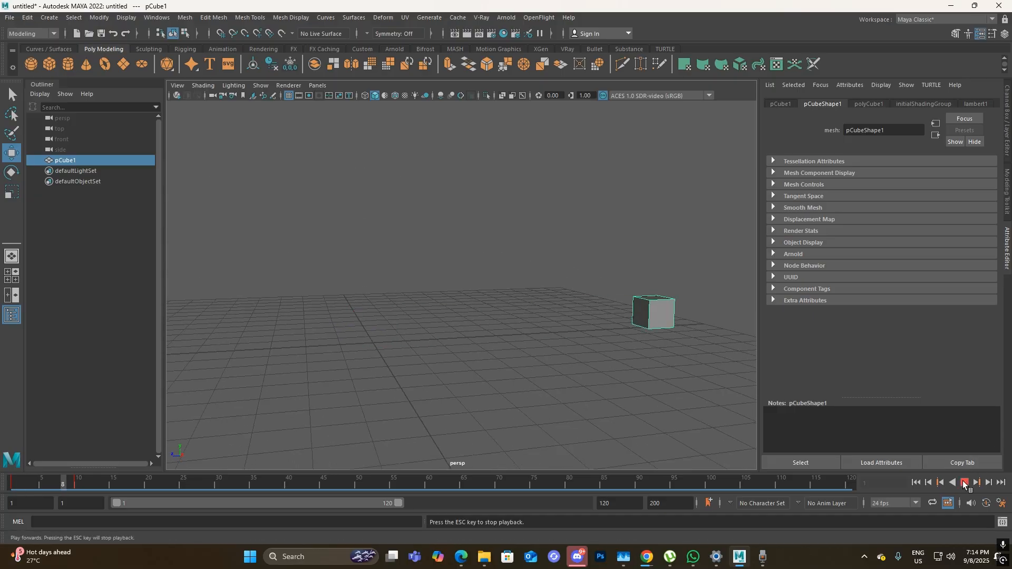
key(Escape)
drag(51, 486, 2, 494)
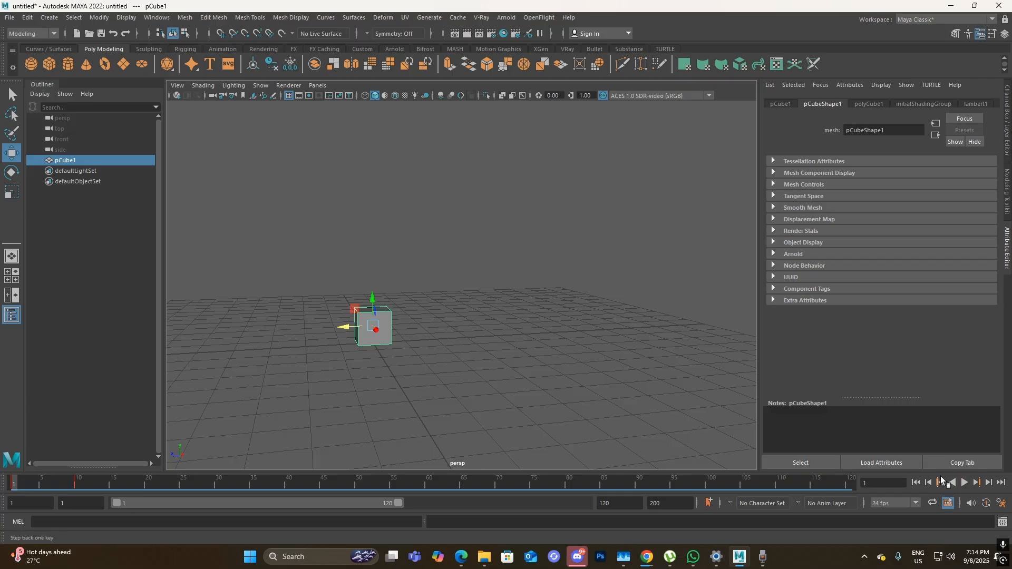
click(978, 482)
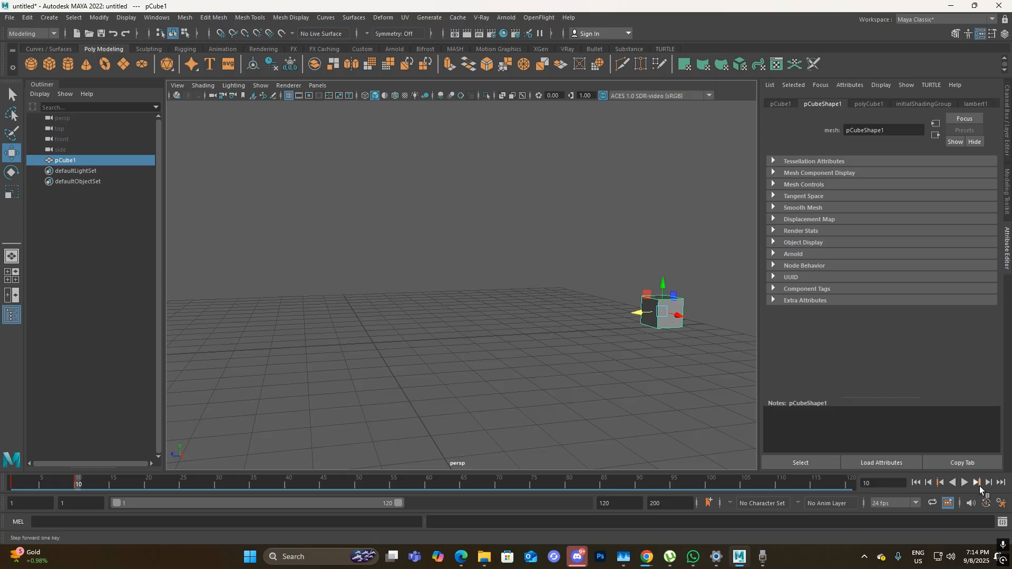
click(942, 483)
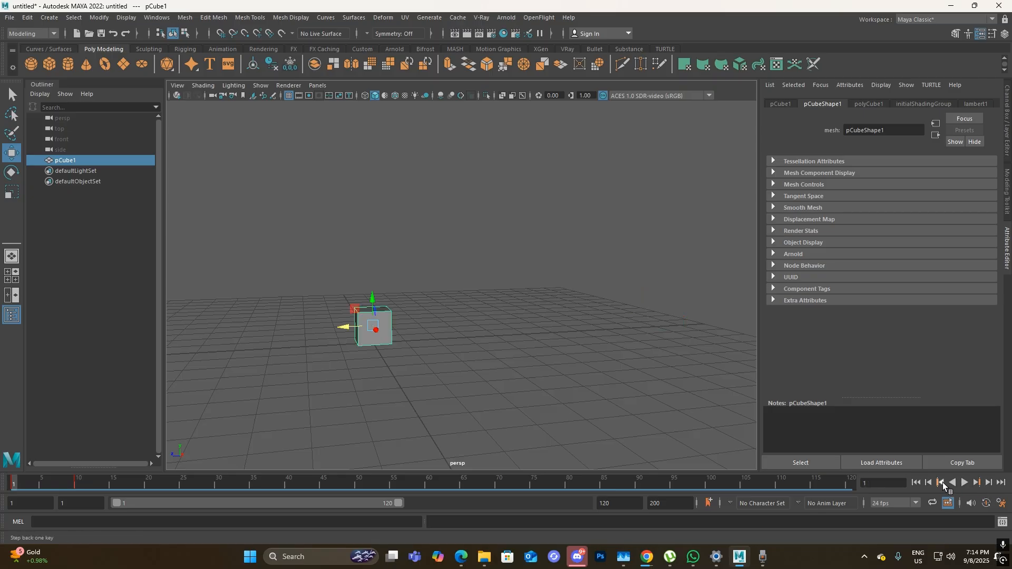
- Advance the animation frame by frame to frame 7, and step back to frame 5
click(989, 483)
click(990, 483)
click(990, 483)
click(990, 483)
click(990, 483)
click(989, 483)
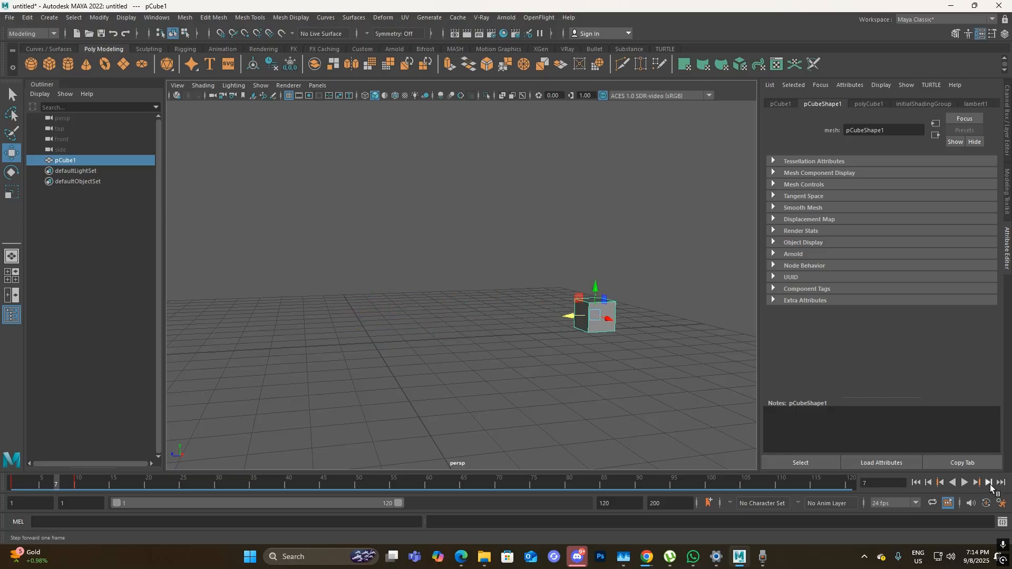
click(935, 485)
click(932, 483)
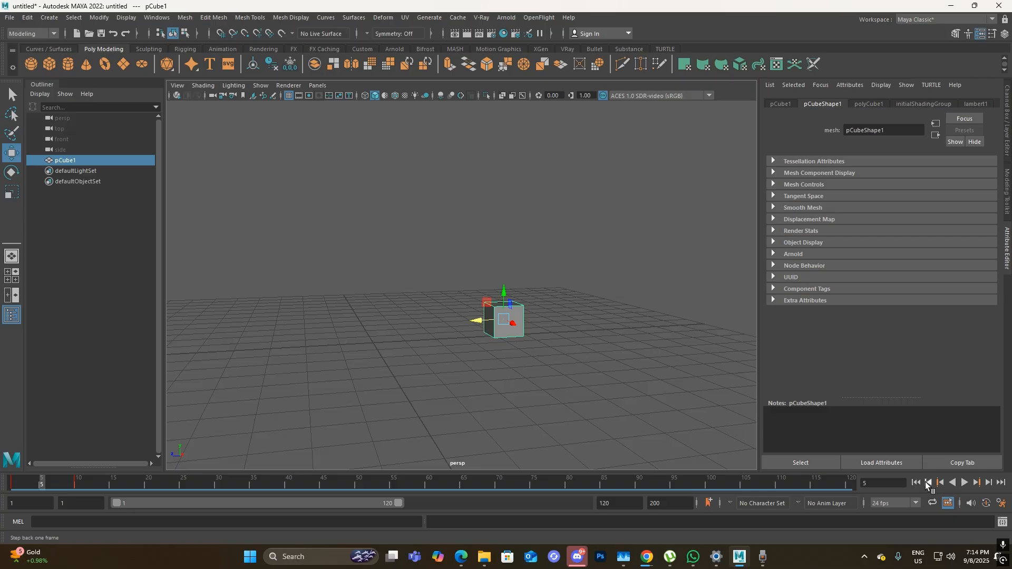
- Check the start and end of the playback range, play the animation backward, and return to frame 1
click(919, 482)
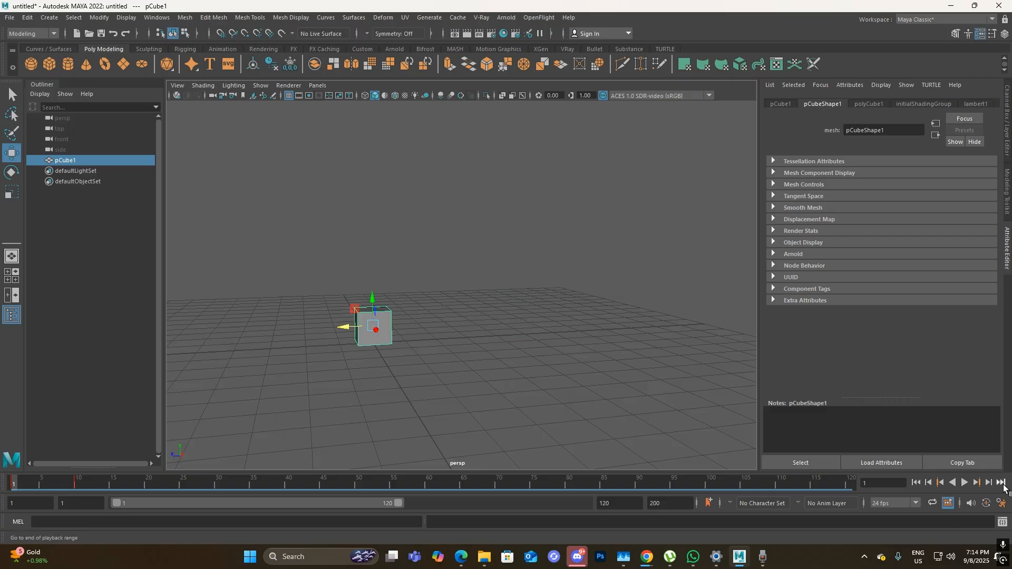
click(1001, 483)
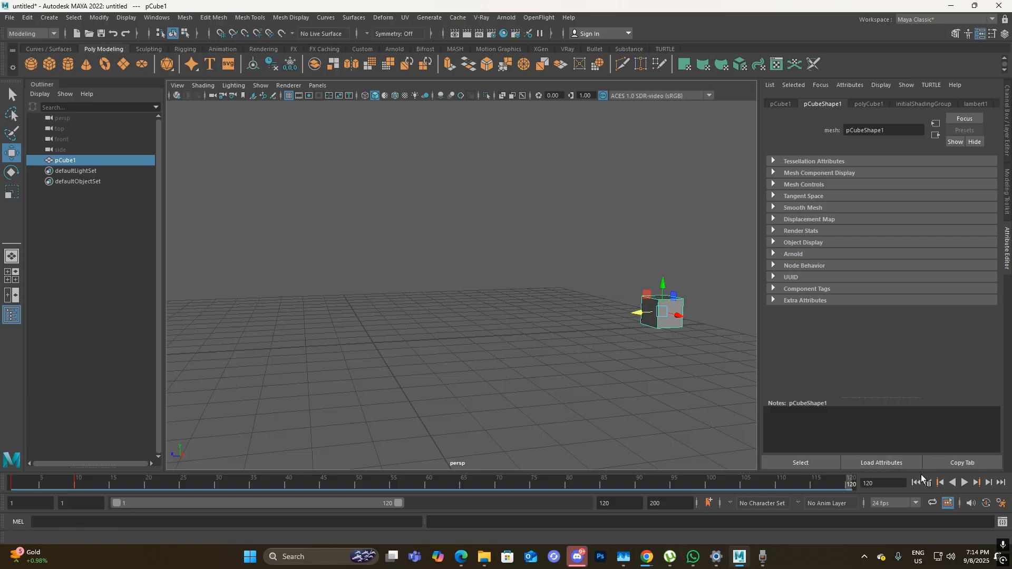
click(944, 482)
click(951, 483)
click(952, 483)
drag(28, 485, 8, 488)
- At frame 10, move the cube along the X axis to about -9.1 and key the new position
alt+drag(414, 302, 417, 389)
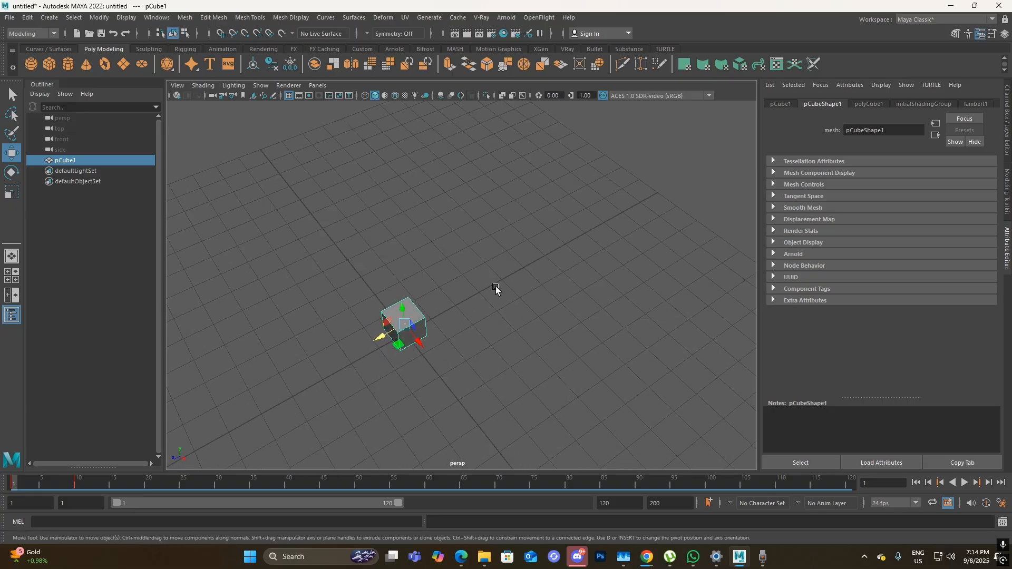
alt+middle_drag(509, 357, 536, 359)
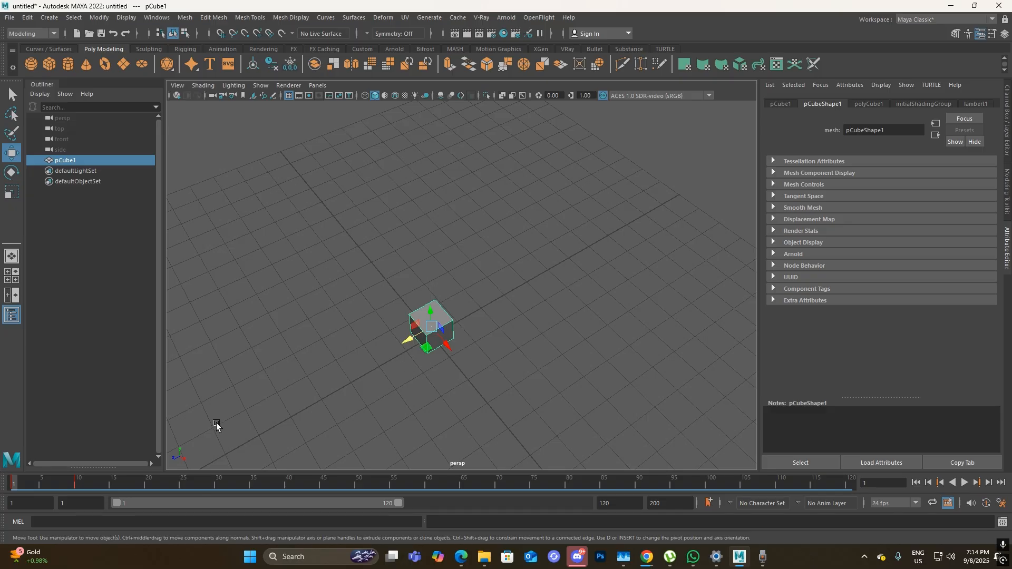
drag(59, 485, 75, 486)
alt+middle_drag(634, 223, 621, 252)
drag(657, 248, 417, 215)
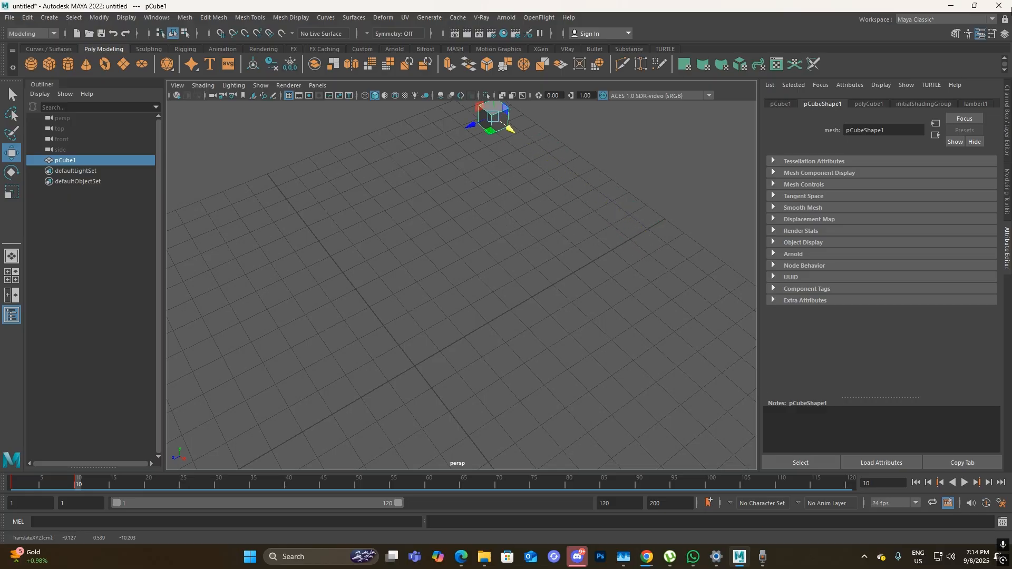
key(s)
- Play the cube's updated diagonal movement from frame 1 and stop playback
drag(80, 484, 12, 485)
click(963, 481)
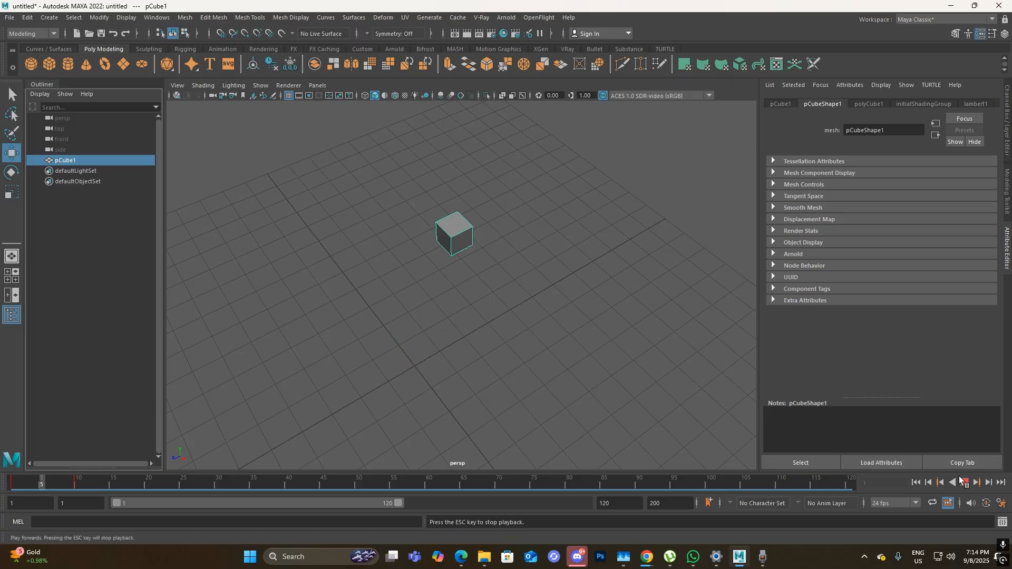
click(963, 481)
- Delete the cube's keyframes in the timeline range from frame 1 to 12
drag(86, 478, 109, 489)
alt+drag(586, 298, 545, 253)
alt+middle_drag(547, 275, 479, 295)
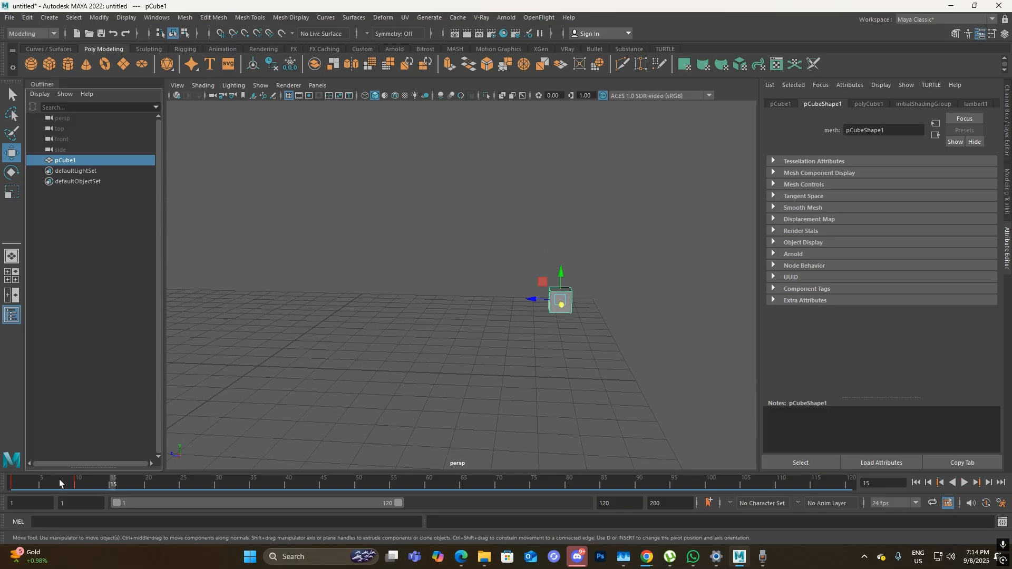
shift+drag(83, 485, 13, 486)
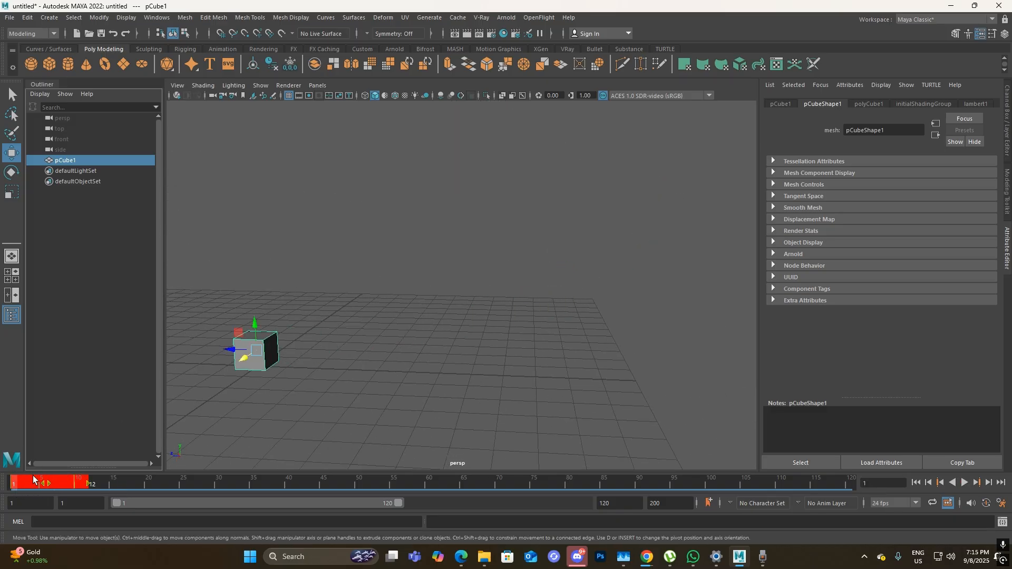
right_click(37, 482)
click(84, 311)
alt+middle_drag(319, 287, 381, 278)
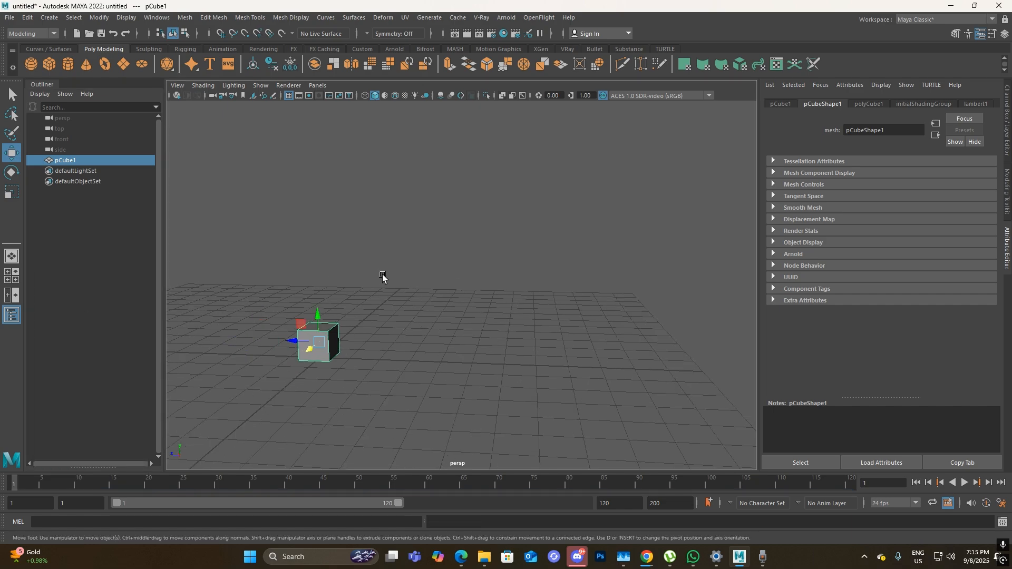
- Show the cube's channel values and key only its Rotate Z channel at frame 1
click(1010, 123)
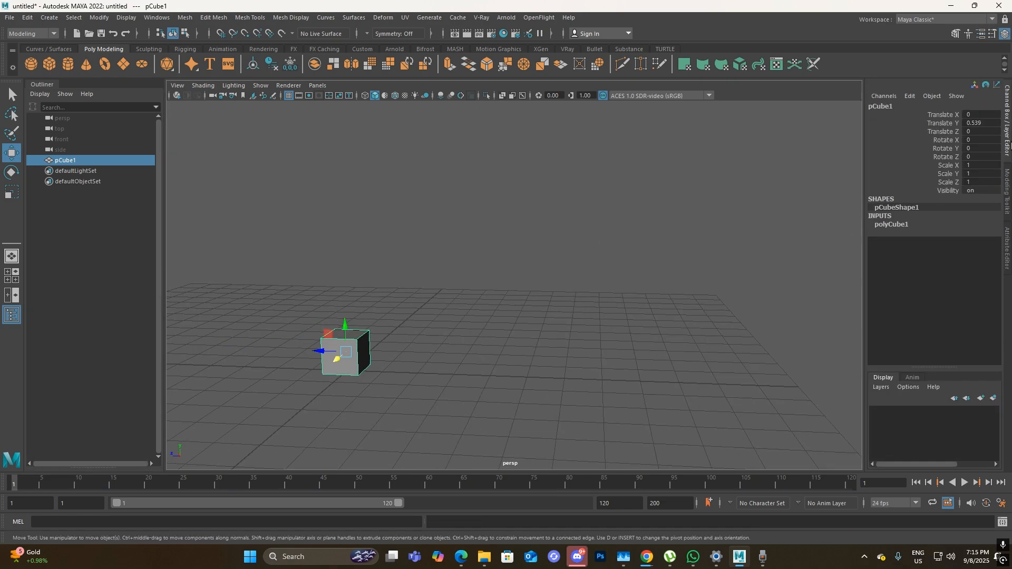
key(e)
right_click(937, 155)
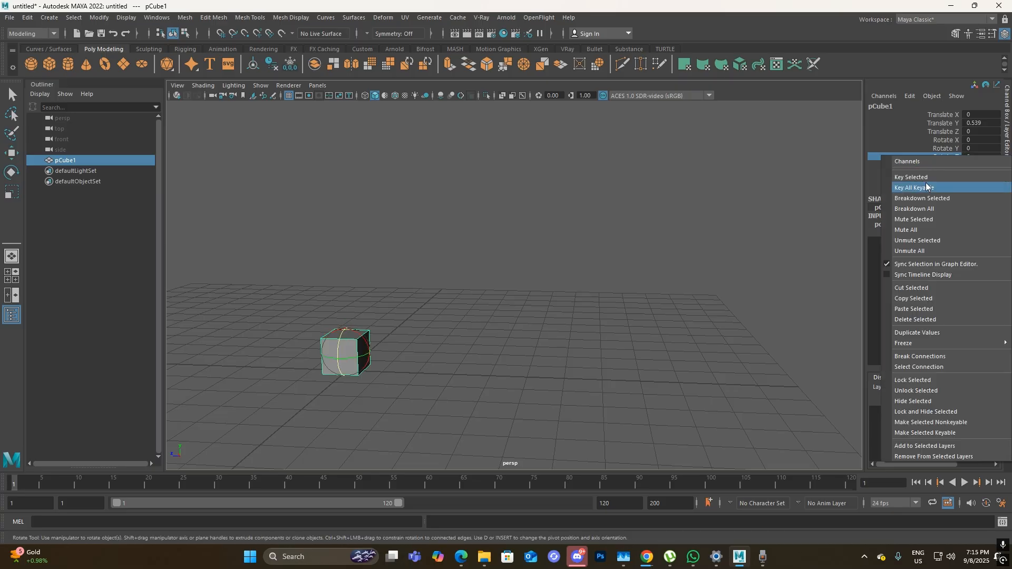
click(926, 176)
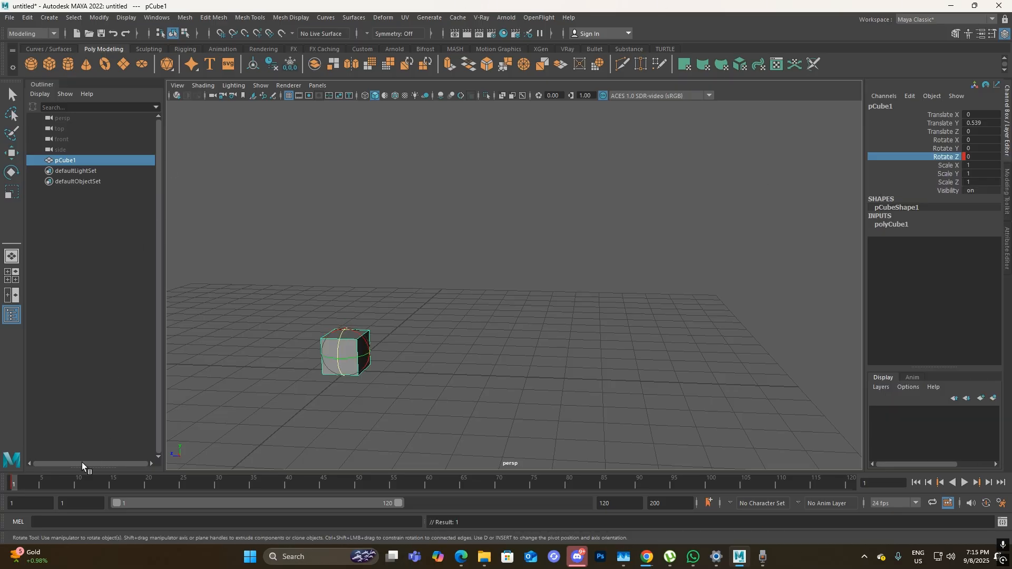
- At frame 24, set the cube's Rotate Z to 90 and key all of its channels
drag(27, 485, 178, 491)
double_click(979, 157)
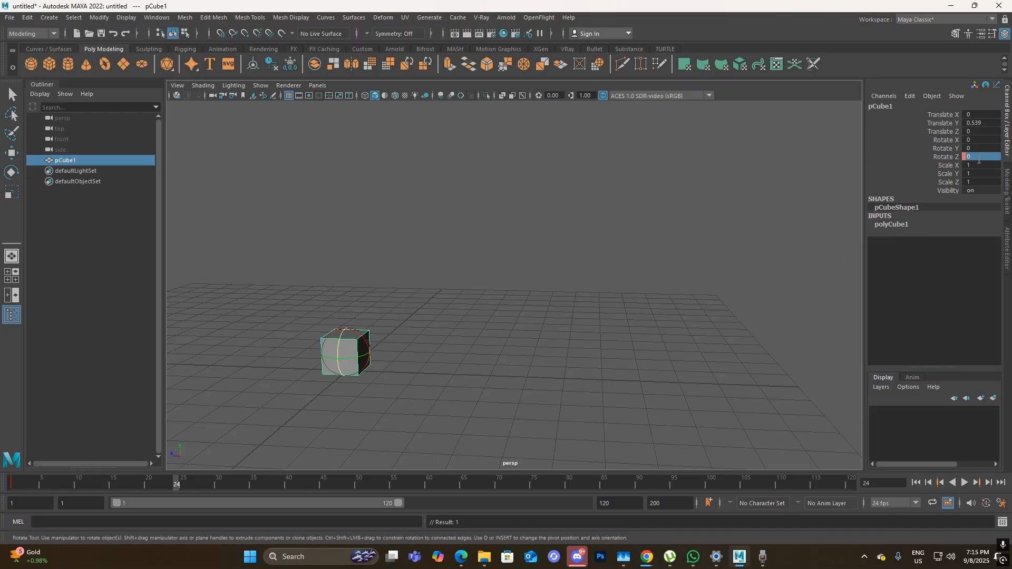
key(Return)
click(201, 443)
key(w)
click(339, 370)
key(s)
- Play the cube's rotation animation from frame 1 several times, rewinding between playbacks
drag(175, 487, 39, 505)
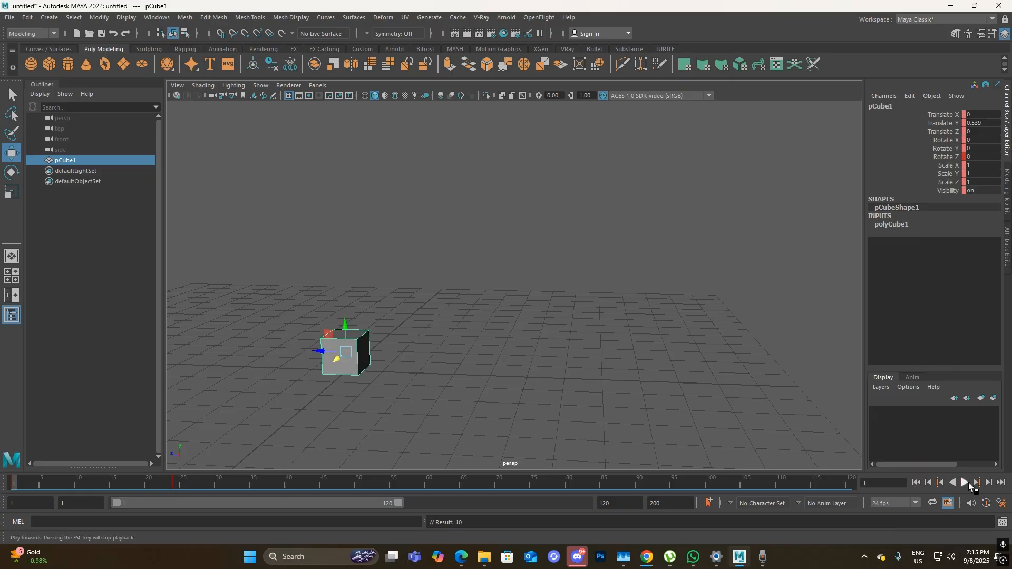
click(969, 483)
click(969, 483)
drag(174, 480, 0, 496)
click(966, 478)
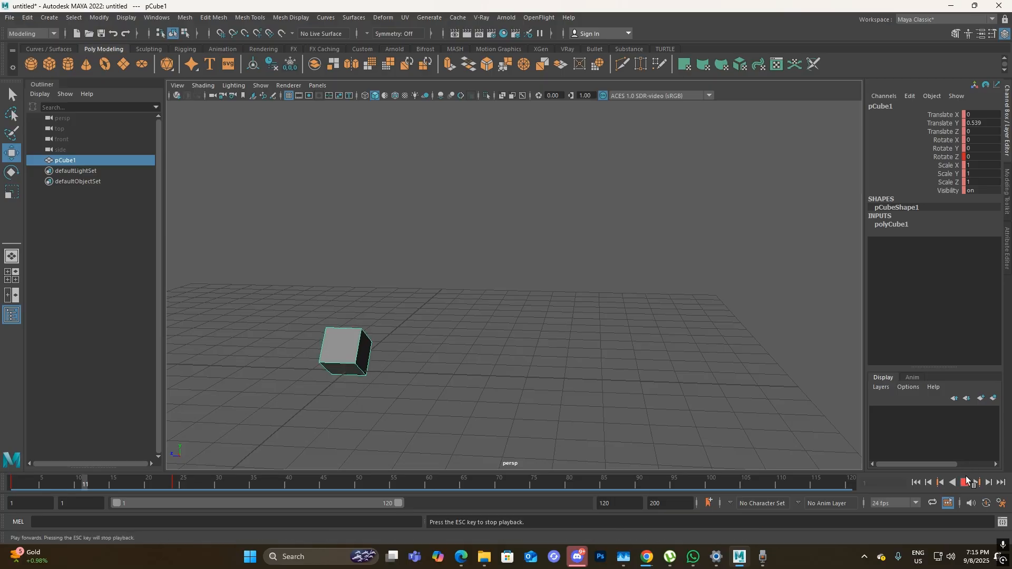
click(966, 477)
drag(158, 483, 2, 490)
key(alt+v)
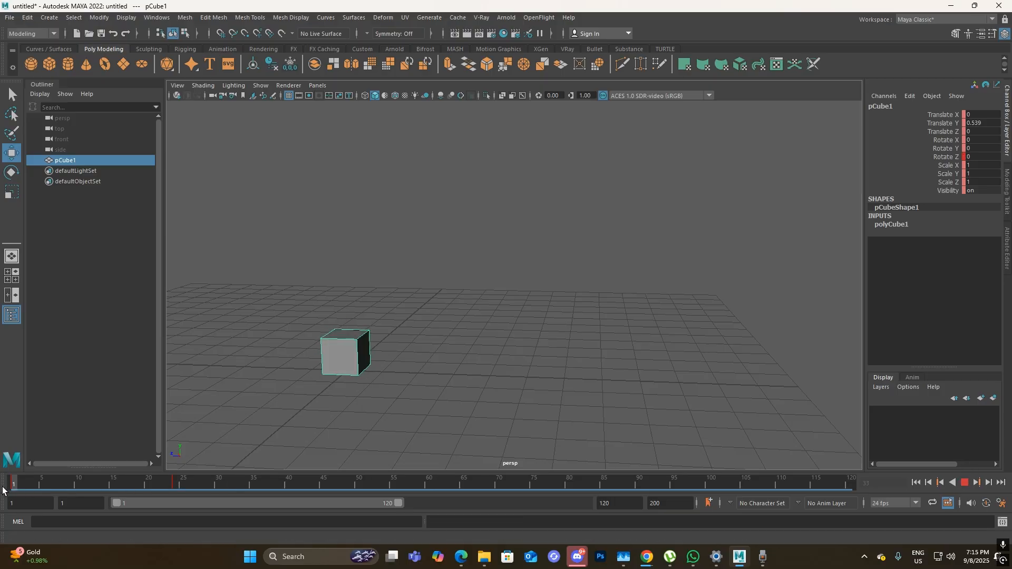
drag(182, 503, 6, 497)
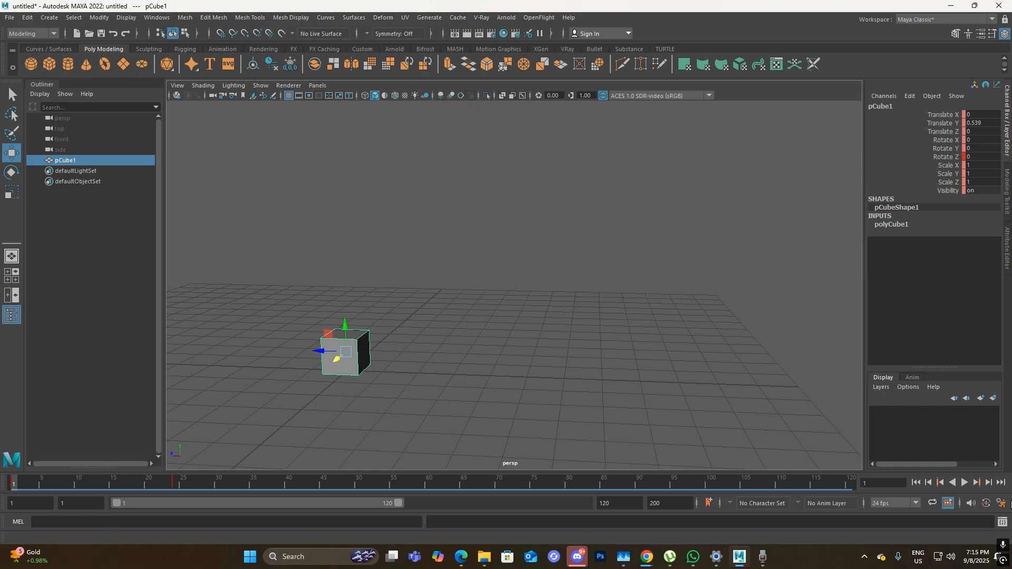
click(964, 484)
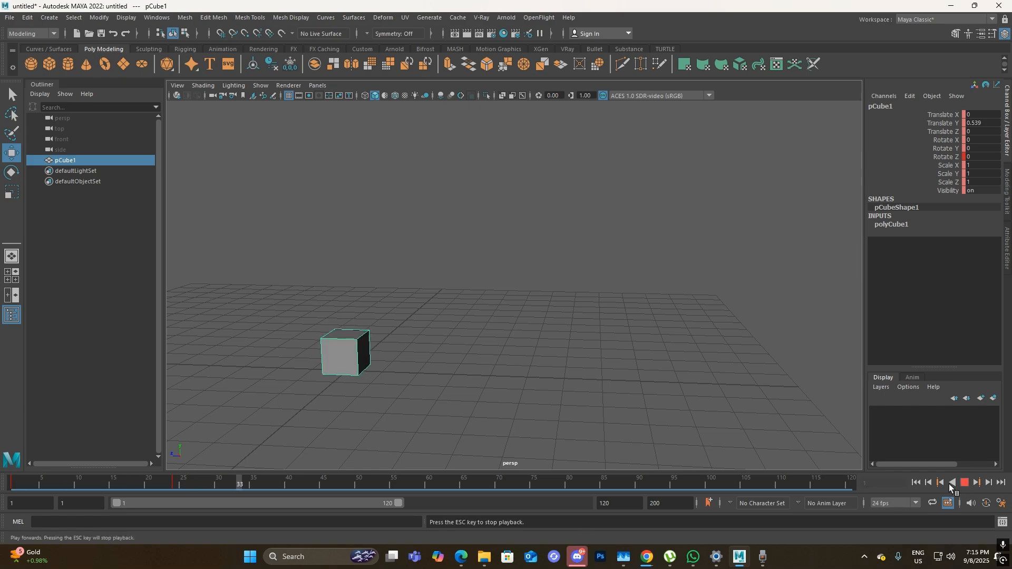
click(964, 484)
- Scrub through the cube's rotation between frames 1 and 24, and key all of its channels at frame 25
click(172, 487)
mouse_move(172, 484)
mouse_down()
mouse_move(14, 484)
mouse_move(183, 483)
mouse_move(172, 484)
mouse_up()
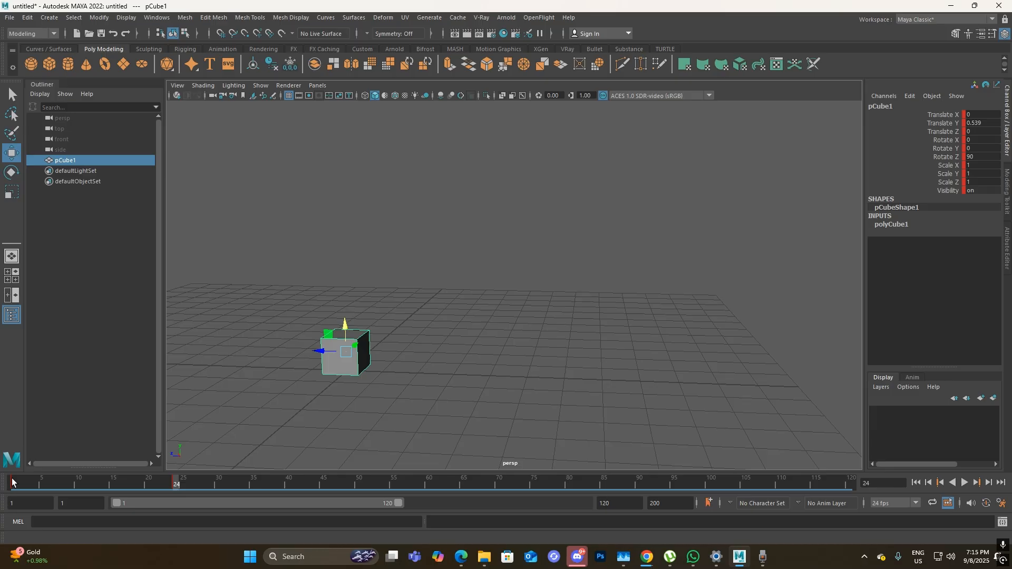
drag(176, 488, 92, 488)
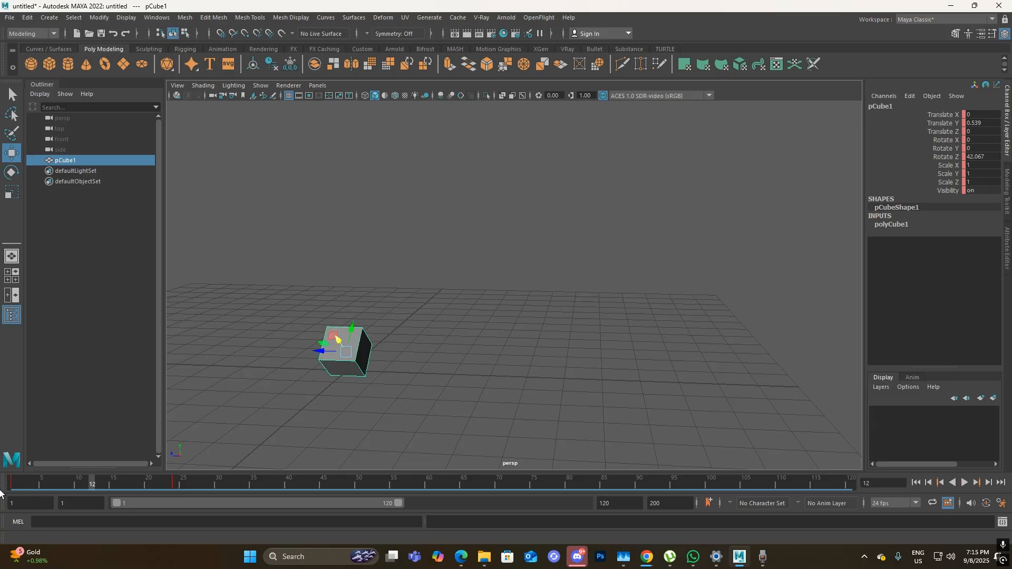
drag(30, 488, 183, 485)
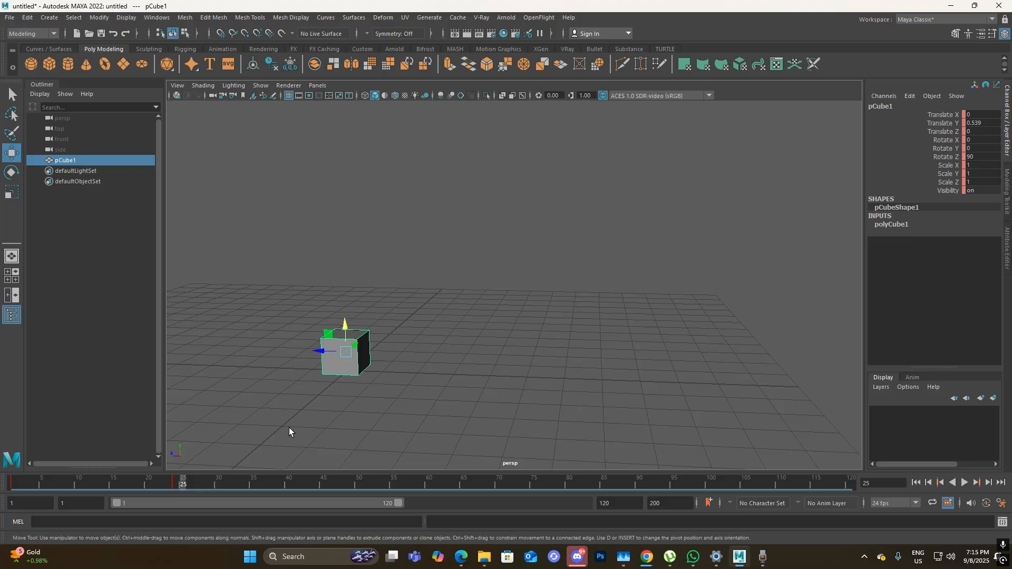
alt+drag(505, 382, 382, 315)
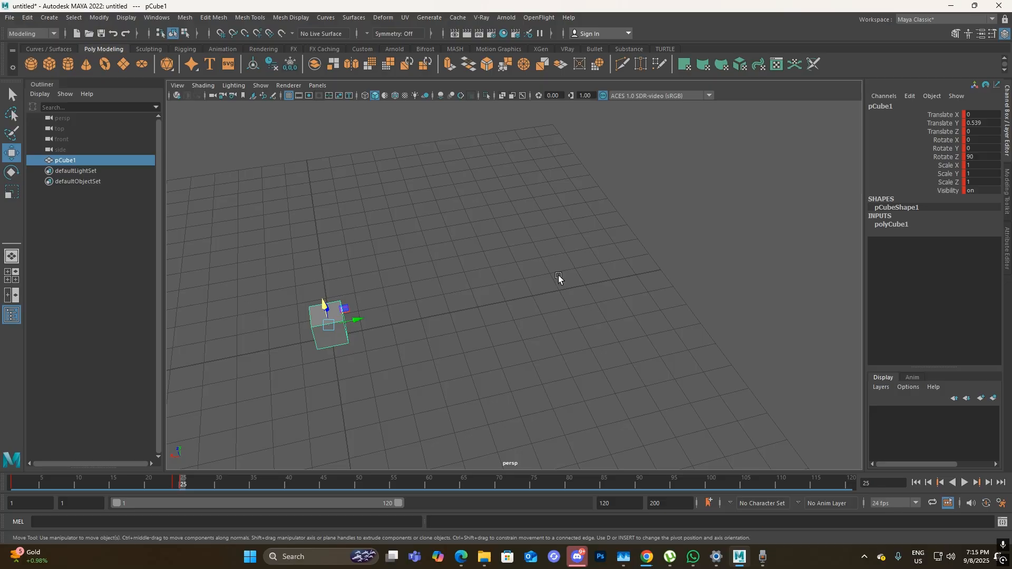
- Try to move the cube about -10.5 units along X at frame 25
click(954, 132)
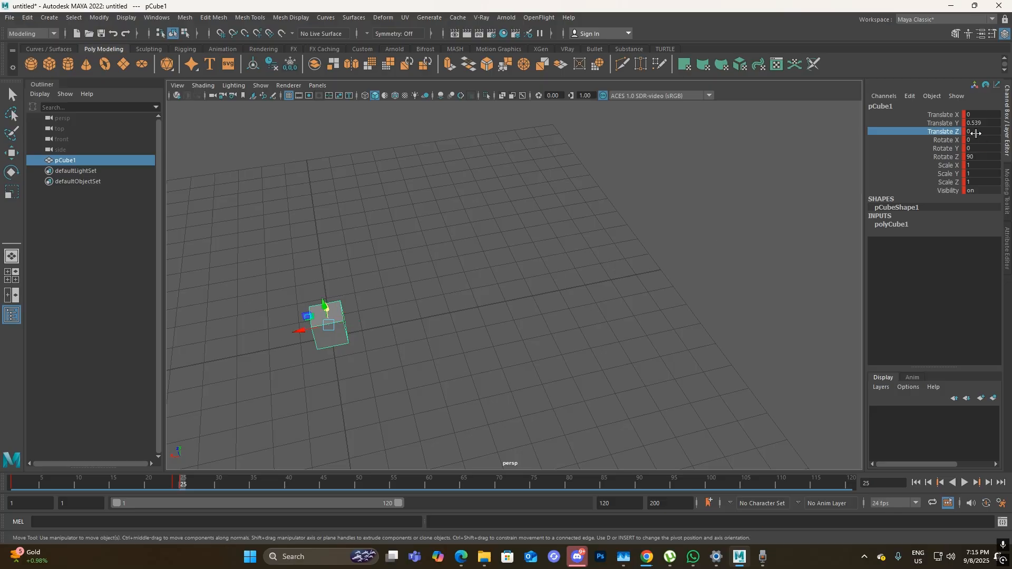
double_click(976, 133)
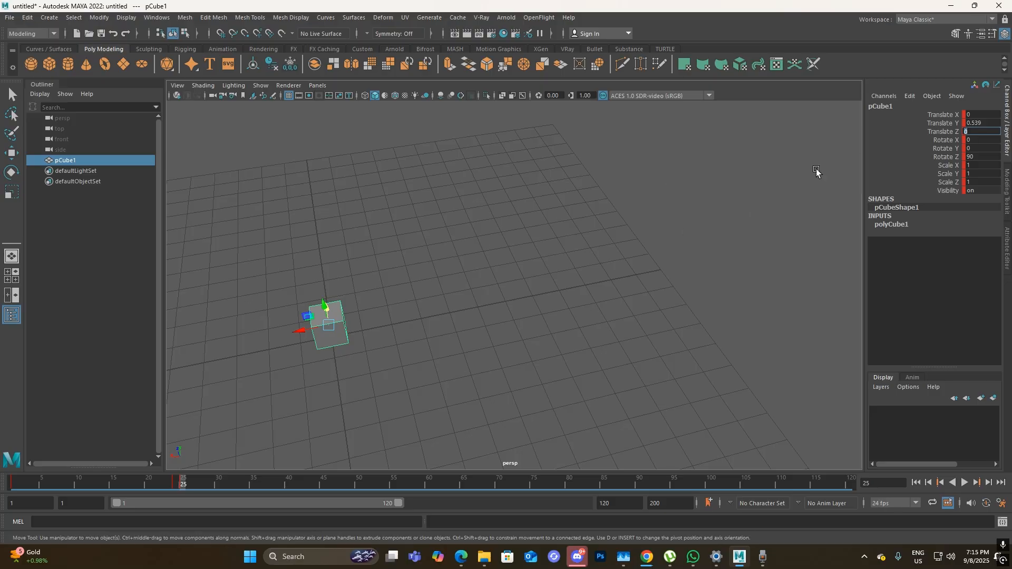
click(335, 275)
click(316, 325)
drag(361, 318, 660, 300)
- At frame 35, move the cube along X to about -10.4 and key all of its channels
click(194, 485)
drag(194, 485, 253, 485)
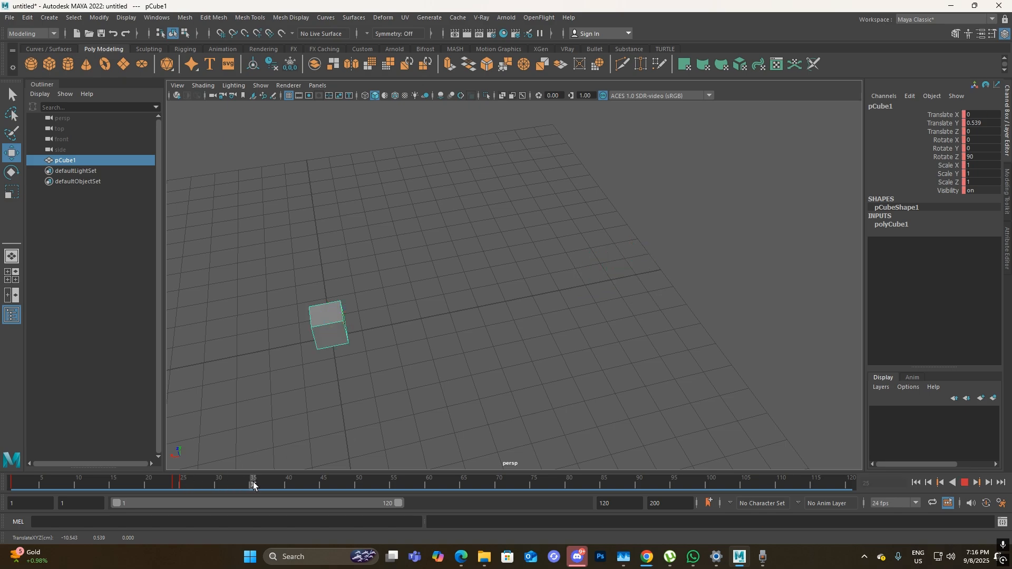
drag(355, 324, 650, 299)
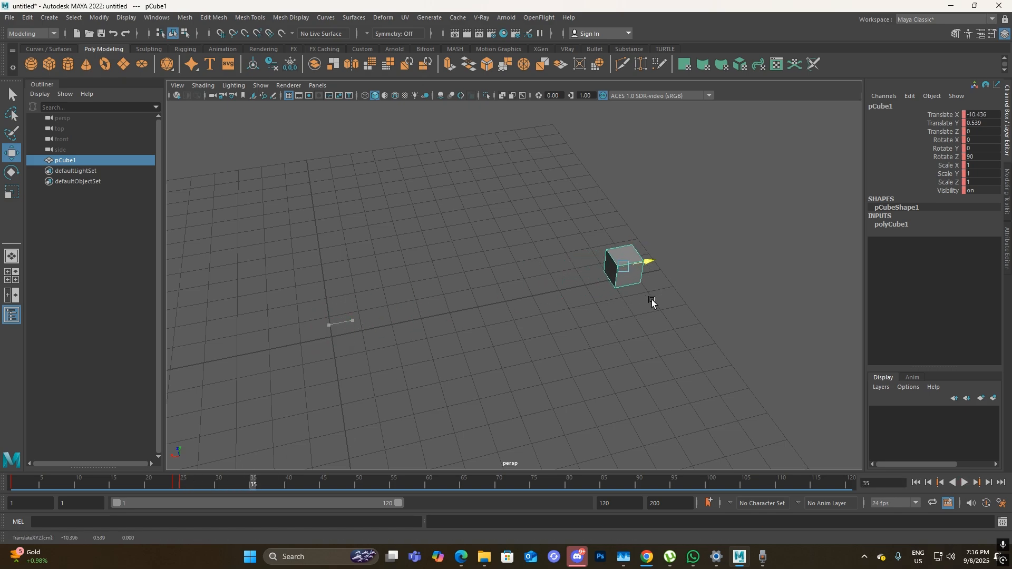
key(s)
- Play the cube's combined rotation and sideways movement several times, rewinding between playbacks and finishing at frame 1
drag(205, 487, 3, 527)
alt+drag(364, 328, 501, 253)
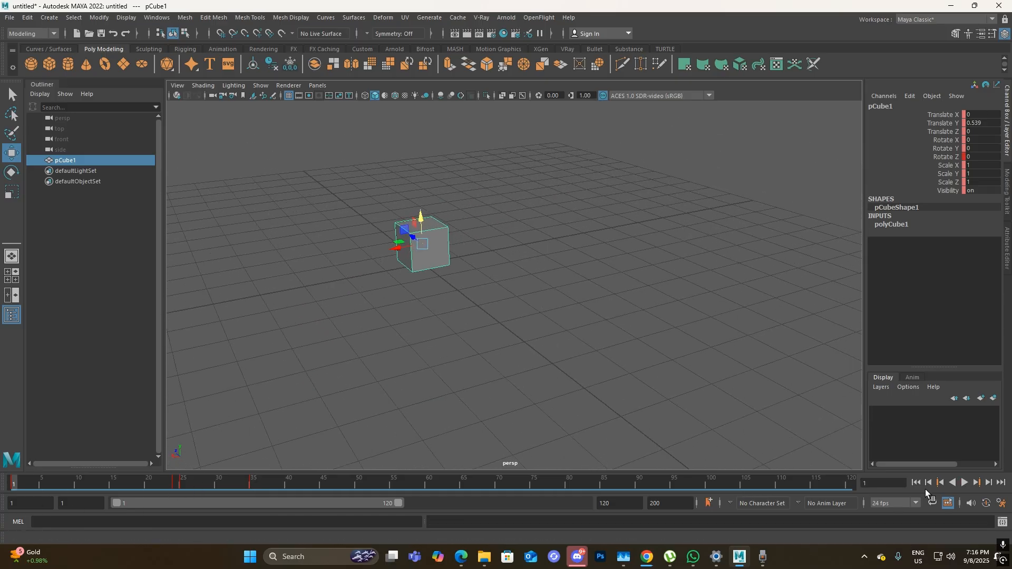
click(964, 483)
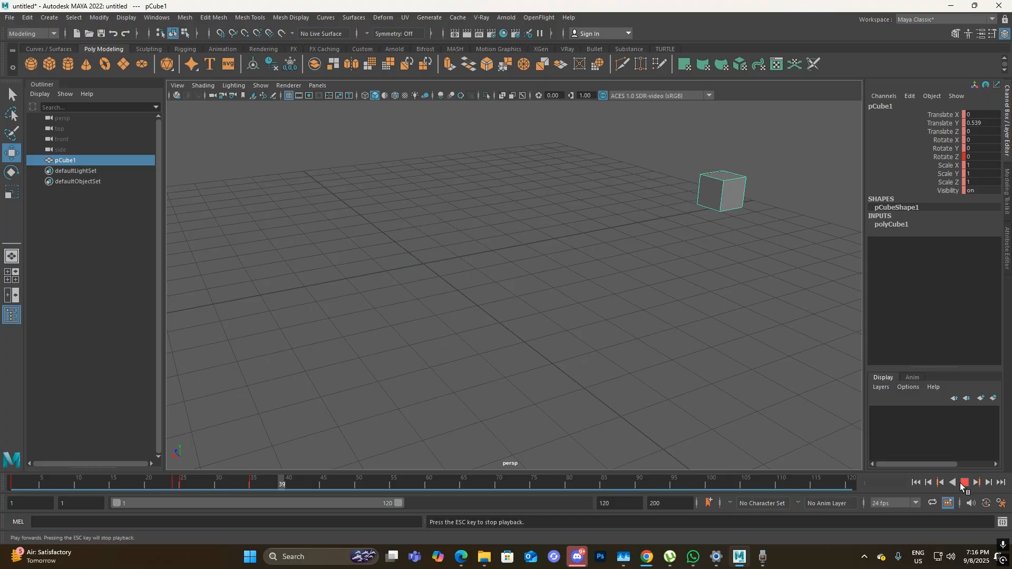
click(962, 483)
drag(222, 480, 1, 513)
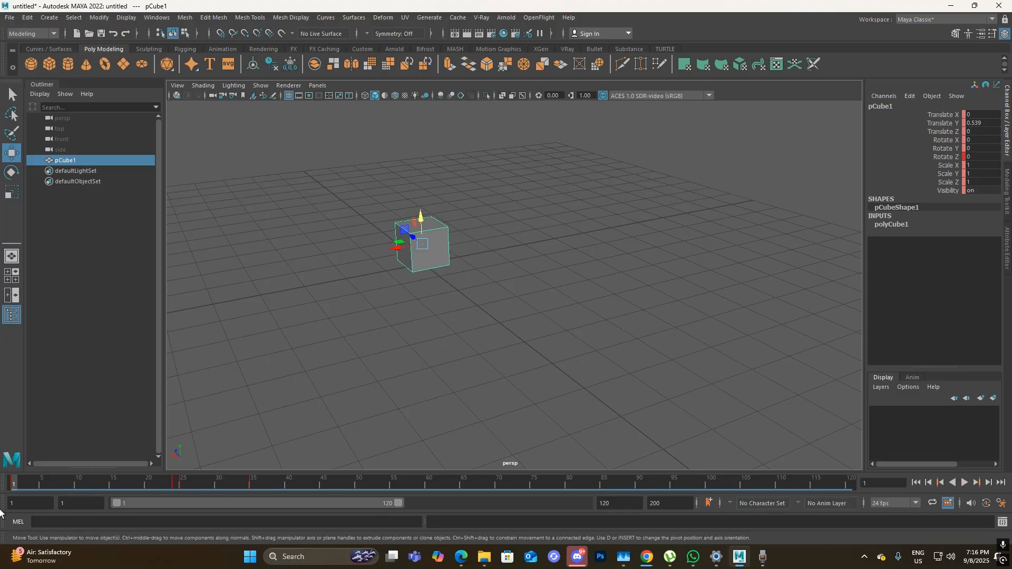
click(963, 483)
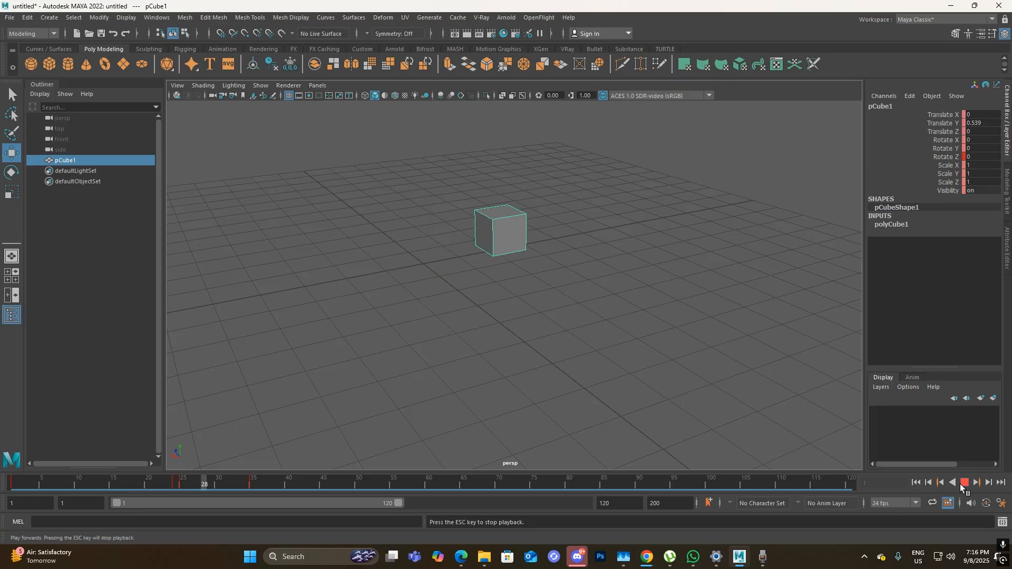
click(963, 484)
drag(274, 483, 147, 507)
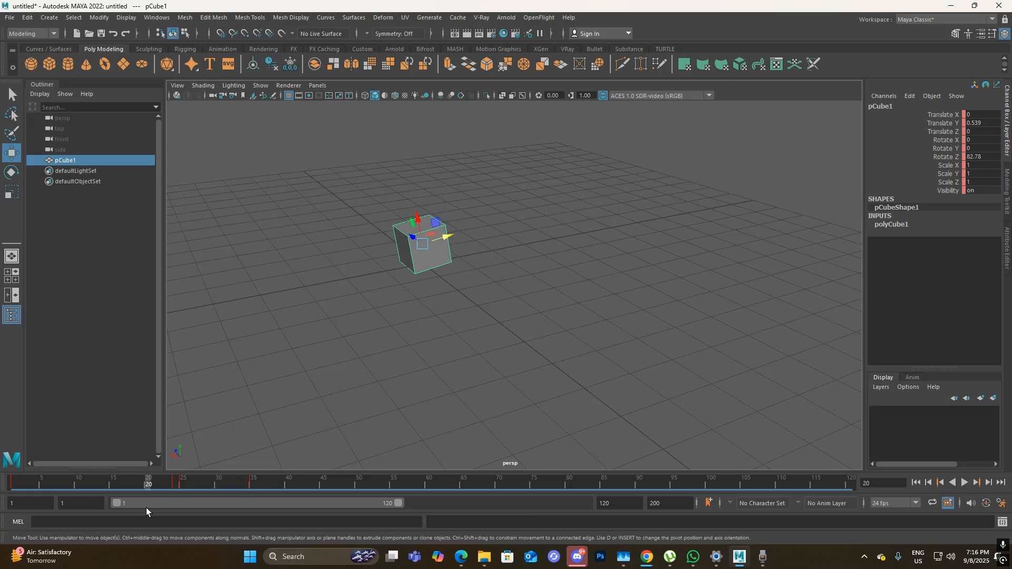
click(964, 483)
key(Escape)
drag(277, 482, 2, 490)
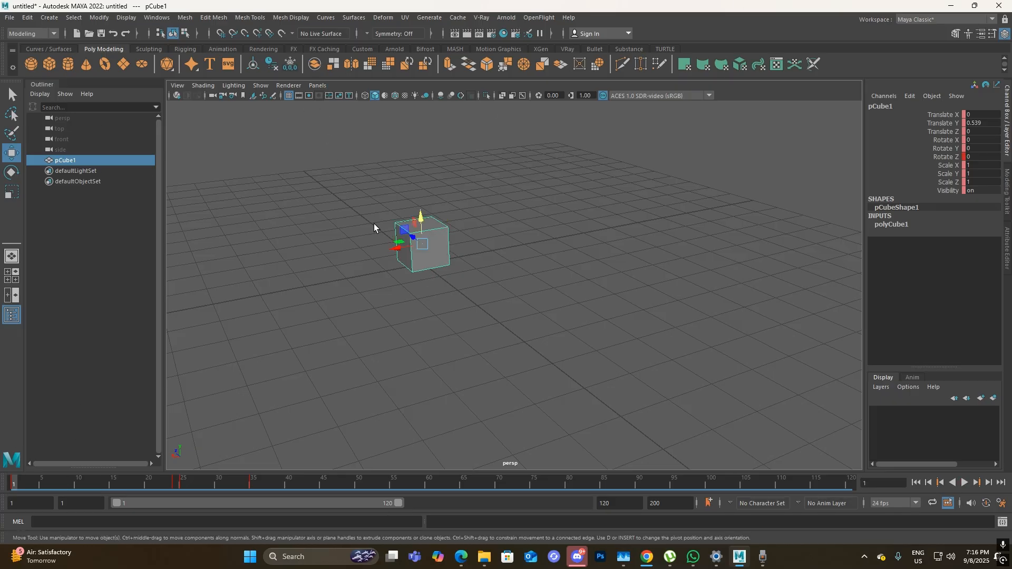
- Open the Graph Editor for the cube's animation
click(160, 19)
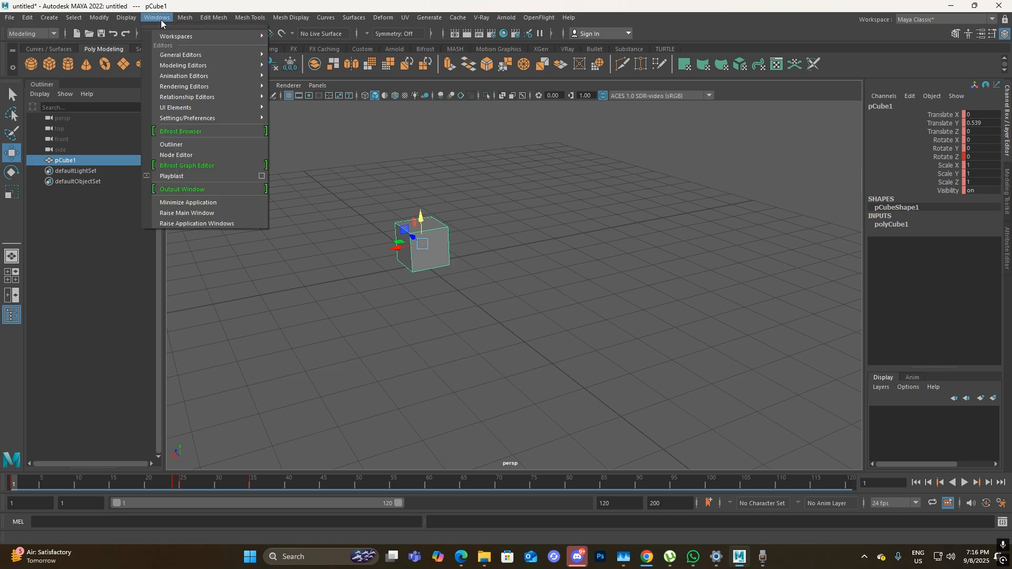
mouse_move(192, 78)
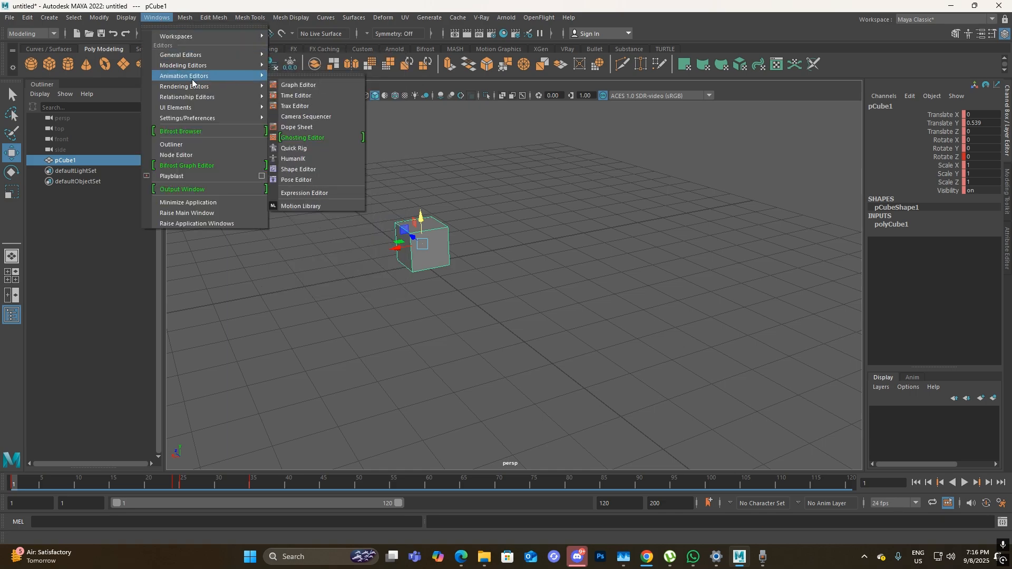
click(295, 84)
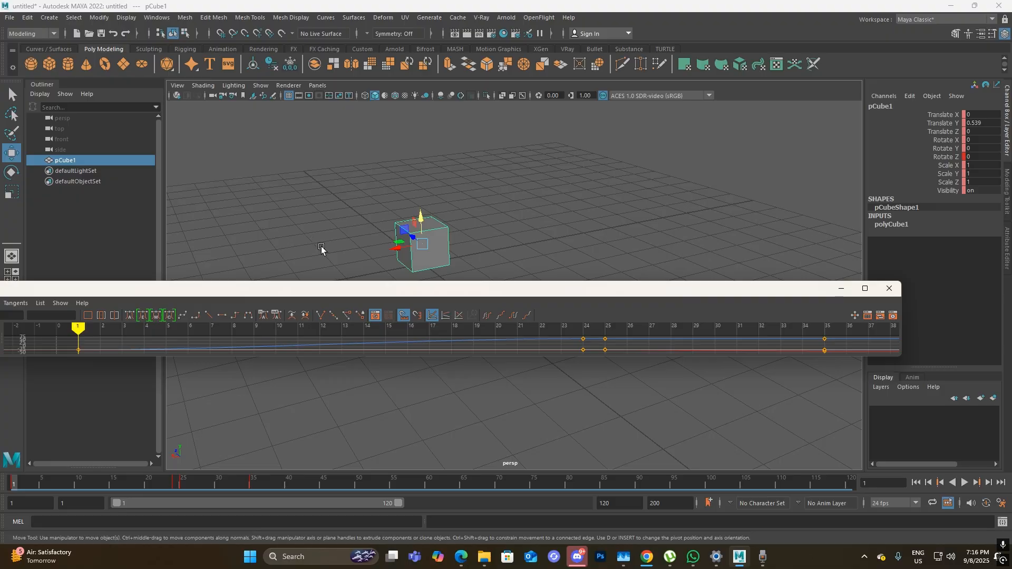
- Try docking the Graph Editor beneath the Outliner and return it to a floating window
drag(323, 287, 187, 455)
drag(21, 456, 251, 415)
drag(14, 420, 196, 454)
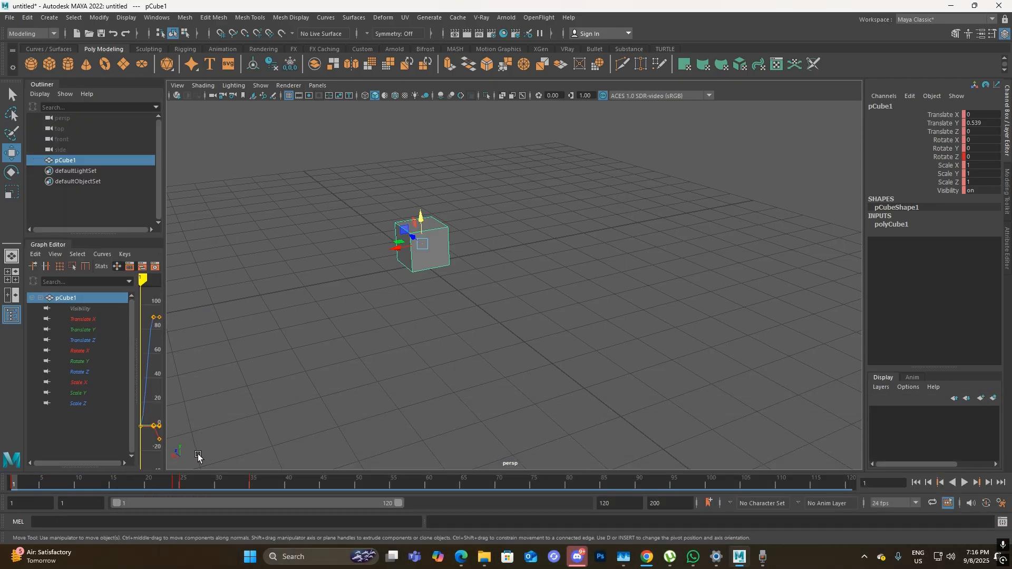
drag(165, 284, 520, 285)
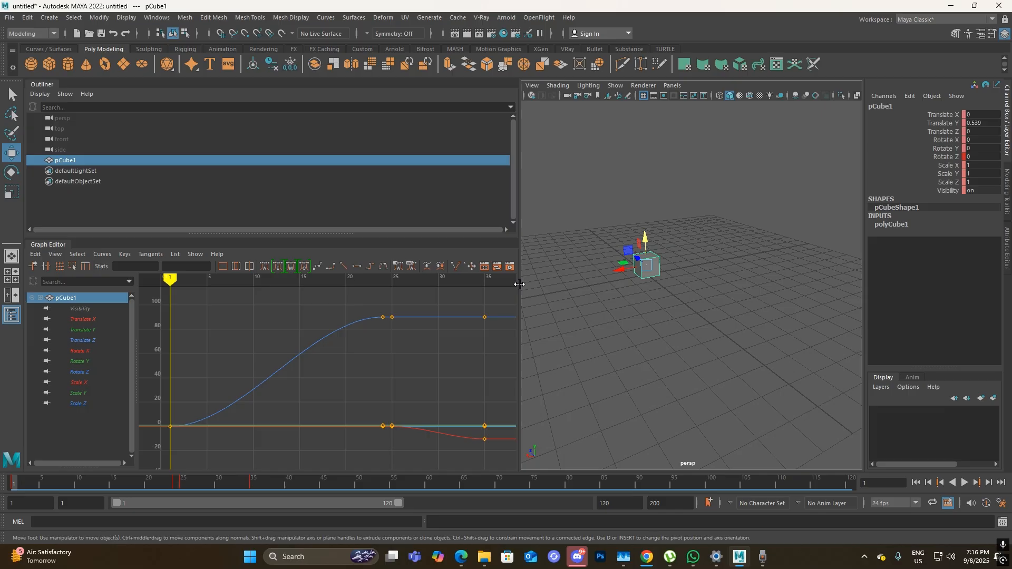
drag(49, 246, 305, 198)
- Enlarge the floating Graph Editor, hide the Outliner and place the editor clear of the cube
drag(474, 265, 451, 382)
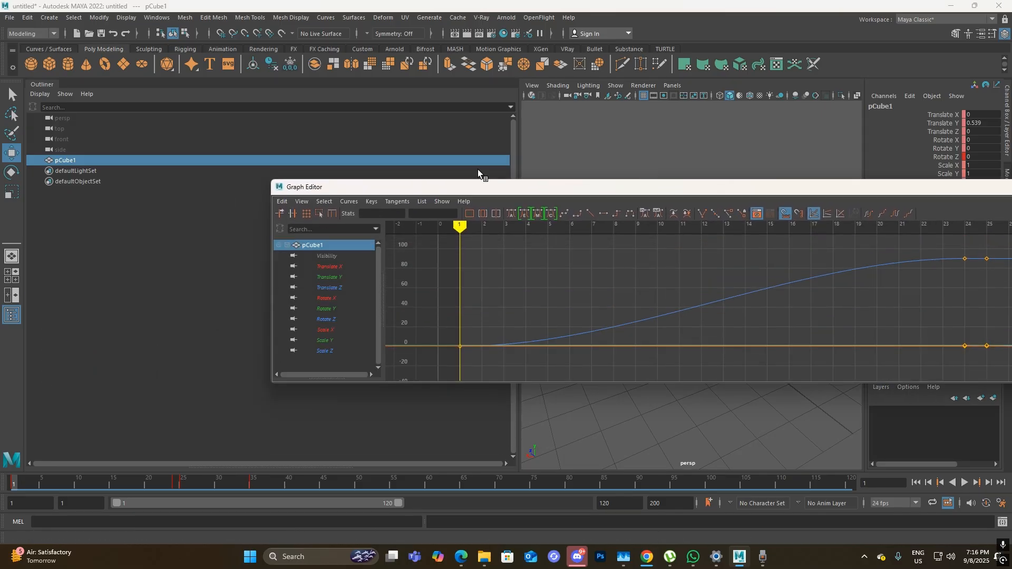
click(12, 315)
drag(514, 192, 625, 251)
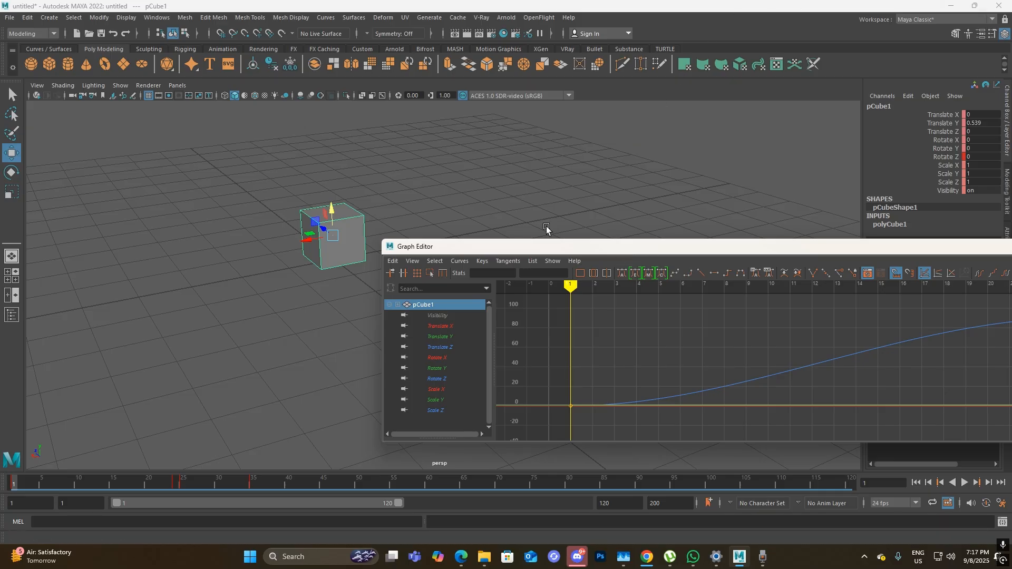
- Isolate the cube's Rotate Z curve in the Graph Editor and apply linear tangents to its keys at frames 1 and 24
click(454, 380)
drag(698, 254, 495, 308)
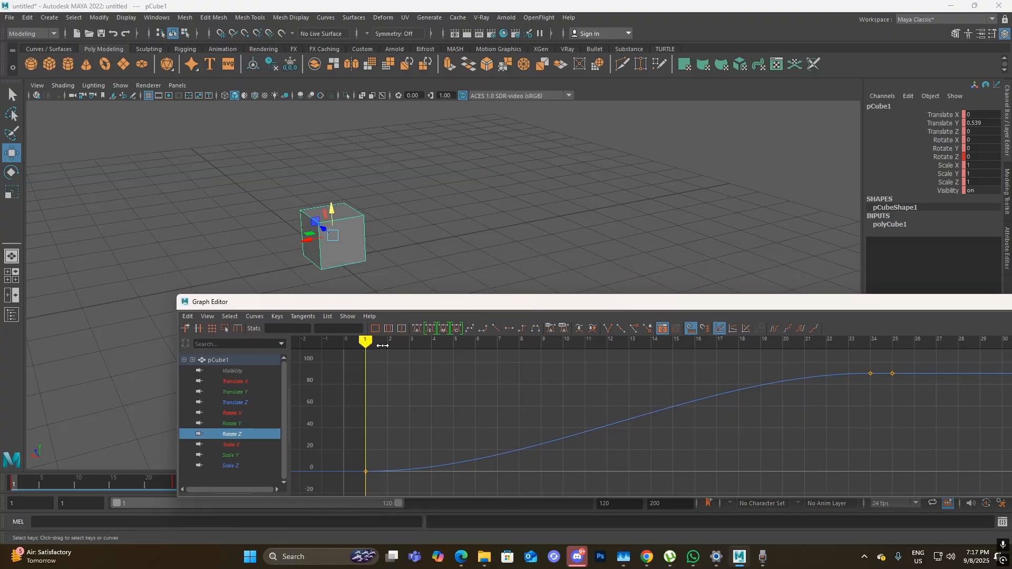
drag(371, 343, 365, 477)
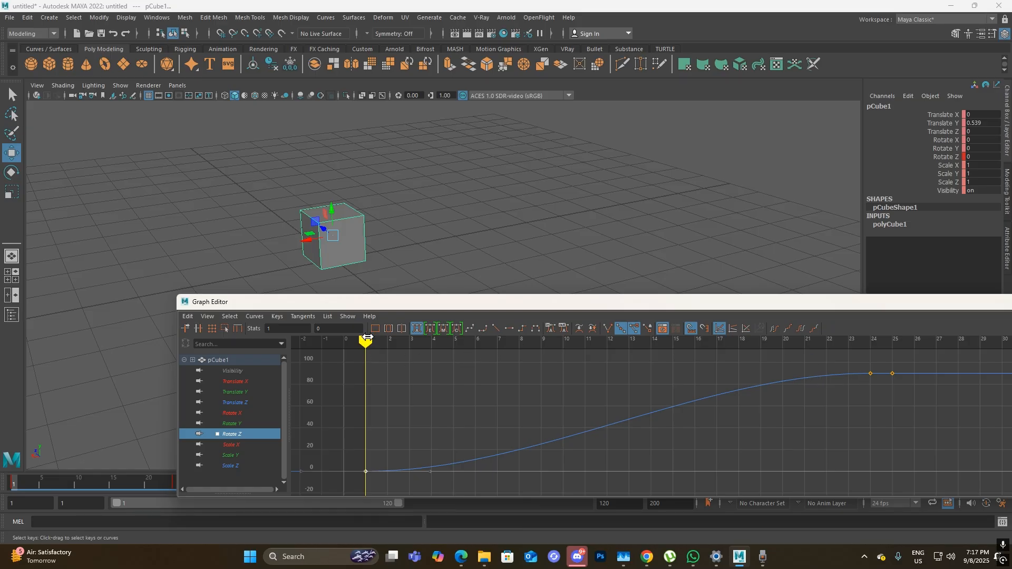
drag(367, 338, 374, 465)
drag(325, 355, 885, 483)
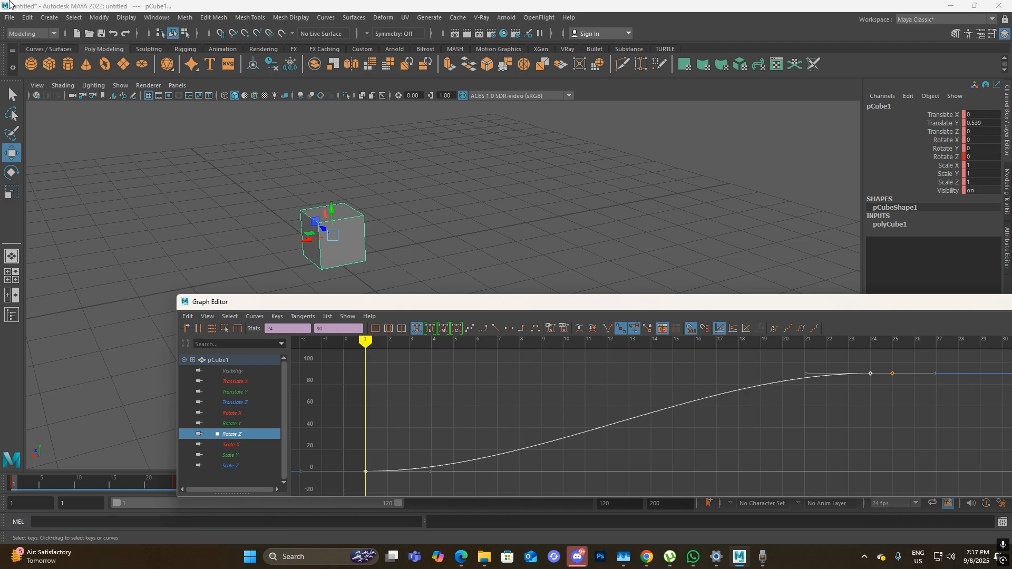
click(497, 329)
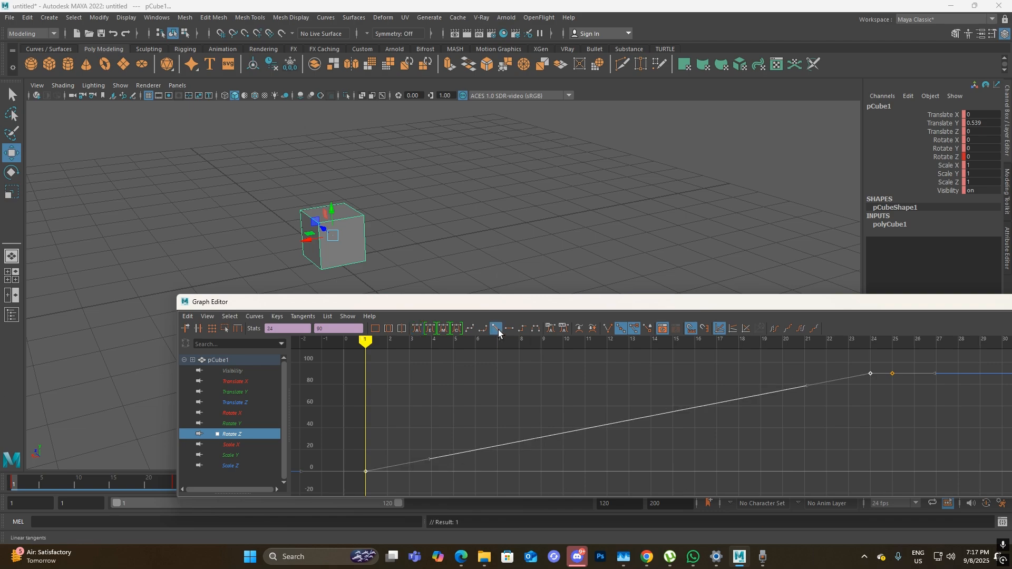
mouse_move(366, 341)
mouse_down()
mouse_move(871, 341)
mouse_move(366, 340)
mouse_up()
click(803, 368)
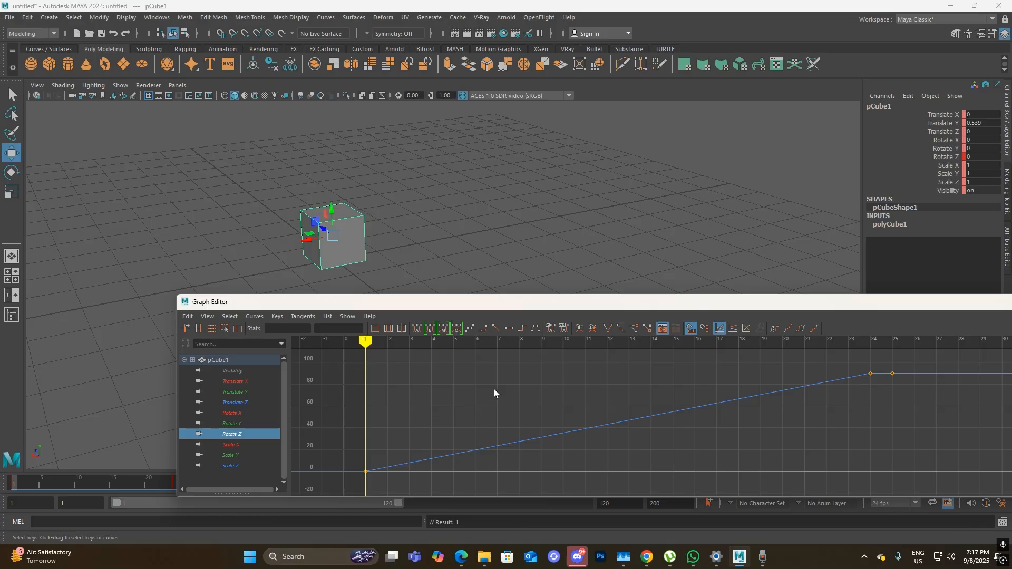
- Play and scrub the cube's linear rotation, moving the Graph Editor aside and minimizing it to expose the timeline
drag(843, 302, 400, 336)
click(964, 484)
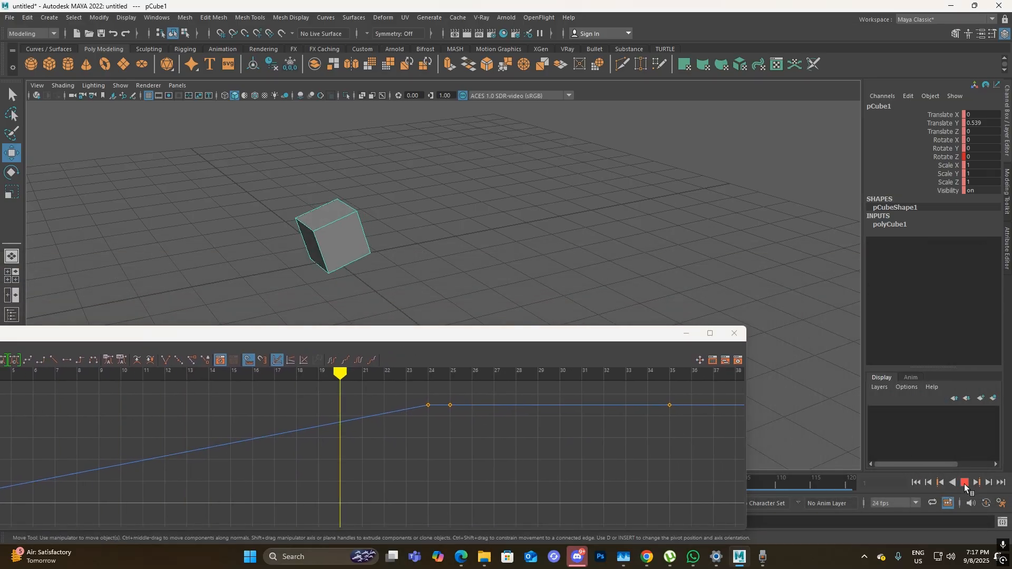
key(Escape)
drag(563, 339, 819, 261)
click(590, 298)
drag(590, 298, 179, 298)
drag(285, 253, 284, 313)
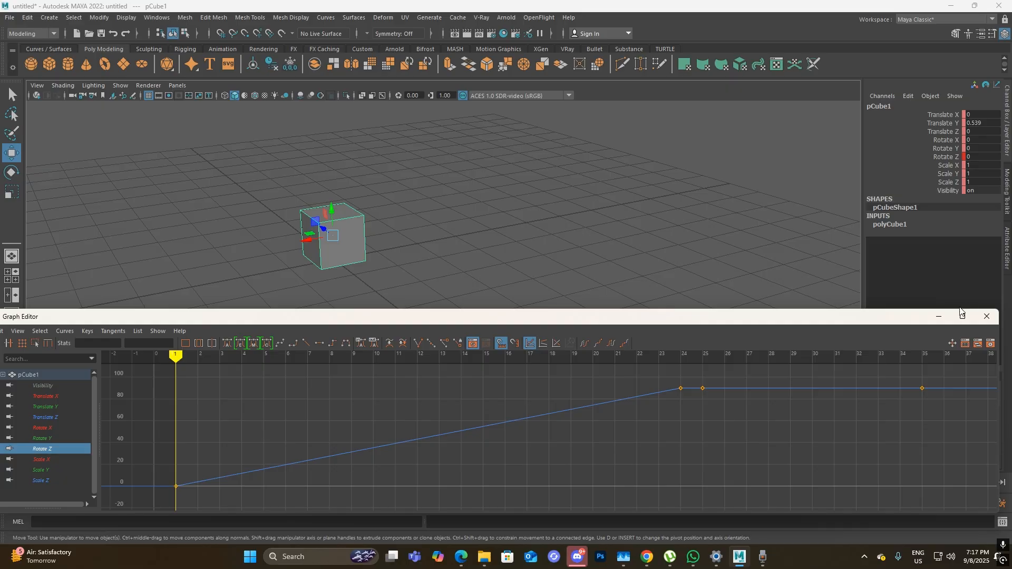
click(947, 314)
drag(24, 483, 202, 492)
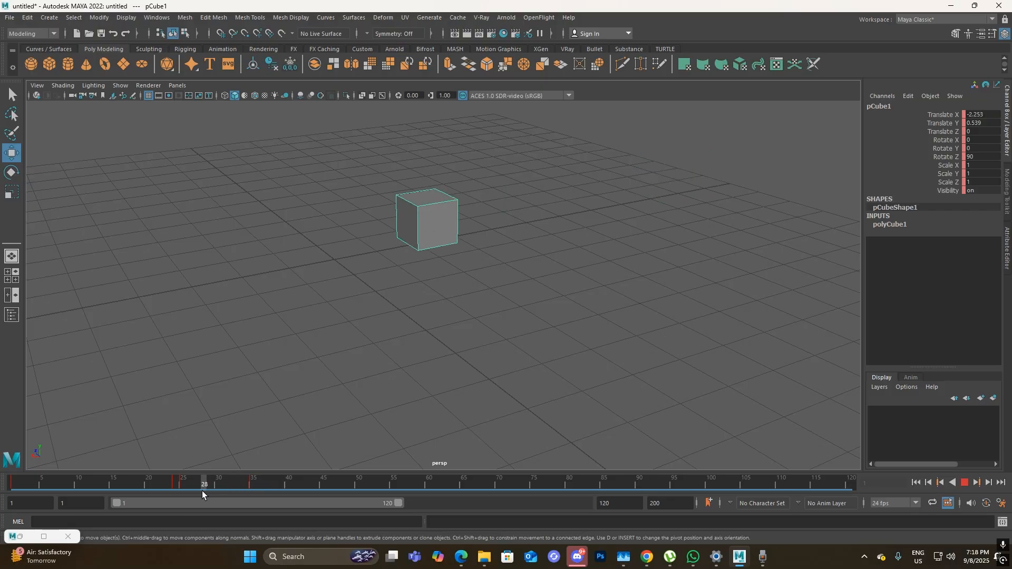
- Restore the Graph Editor, examine the Translate Z and Translate Y curves and scrub to frame 31
click(20, 536)
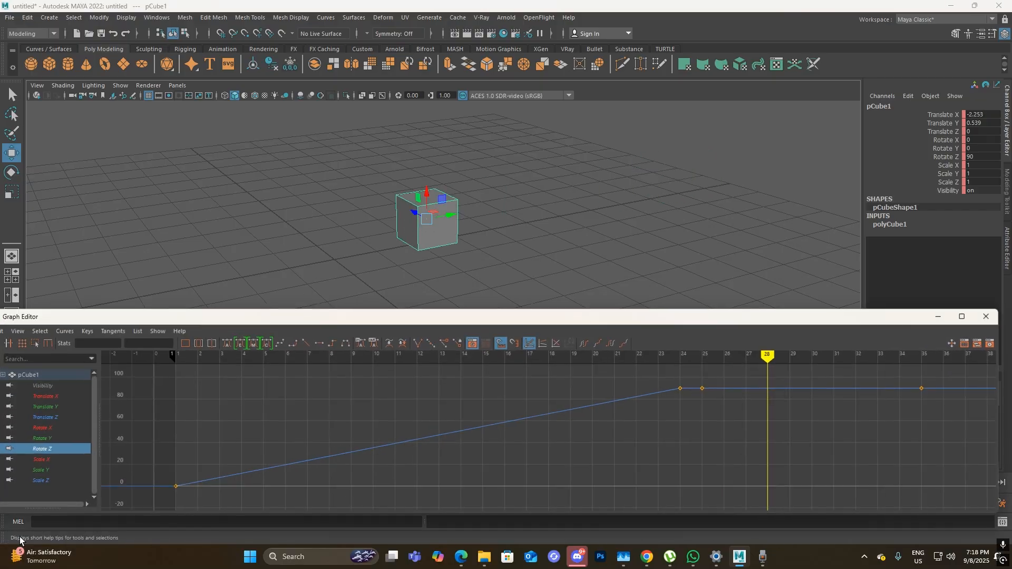
click(46, 417)
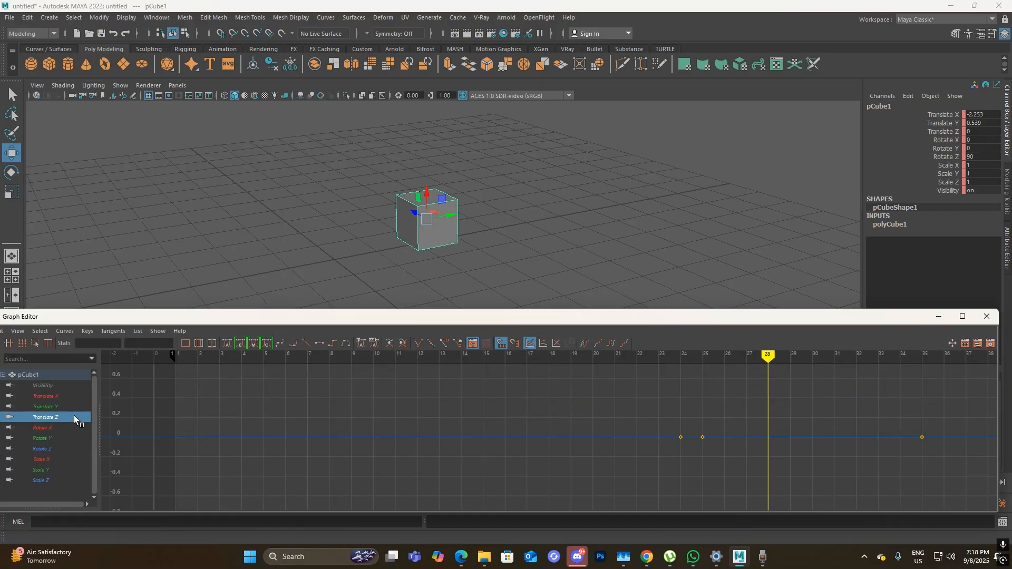
key(f)
scroll(400, 426, down, 1)
scroll(400, 426, up, 2)
scroll(798, 399, down, 5)
scroll(600, 466, up, 4)
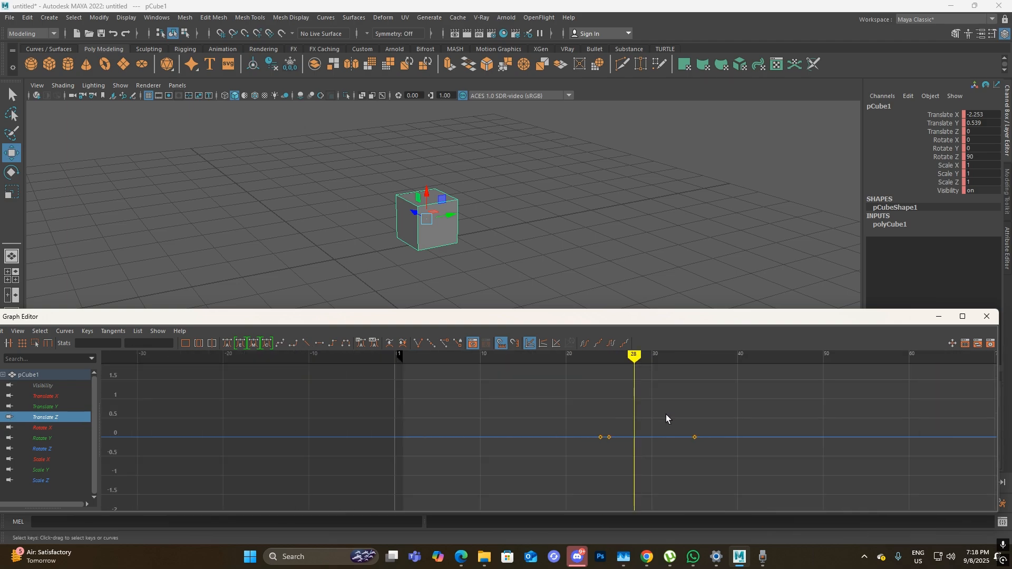
click(45, 407)
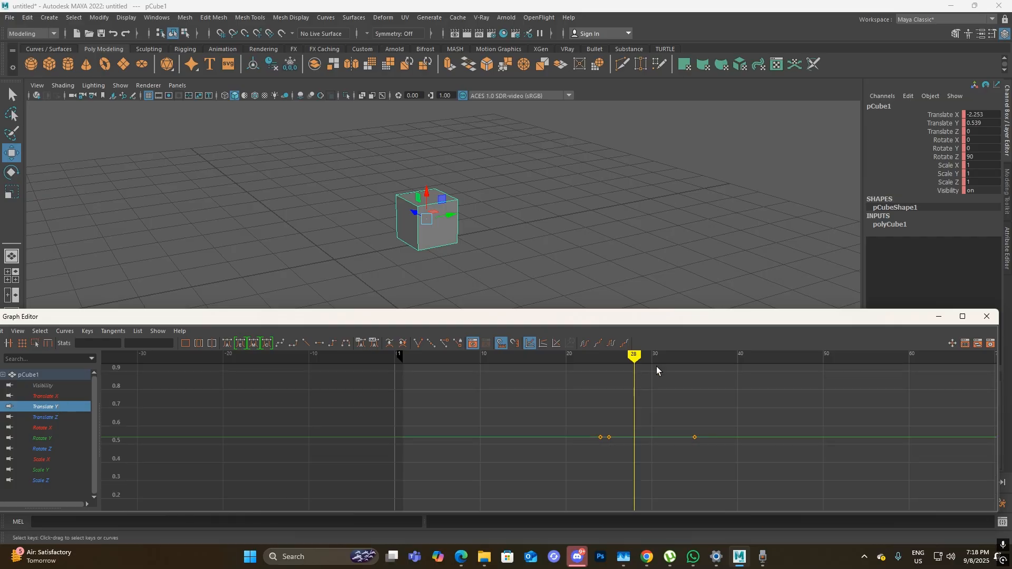
mouse_move(638, 359)
mouse_down()
mouse_move(685, 362)
mouse_move(576, 372)
mouse_move(662, 377)
mouse_up()
- Isolate the Translate Z curve, select all of its keys and move the Graph Editor off the timeline
click(45, 417)
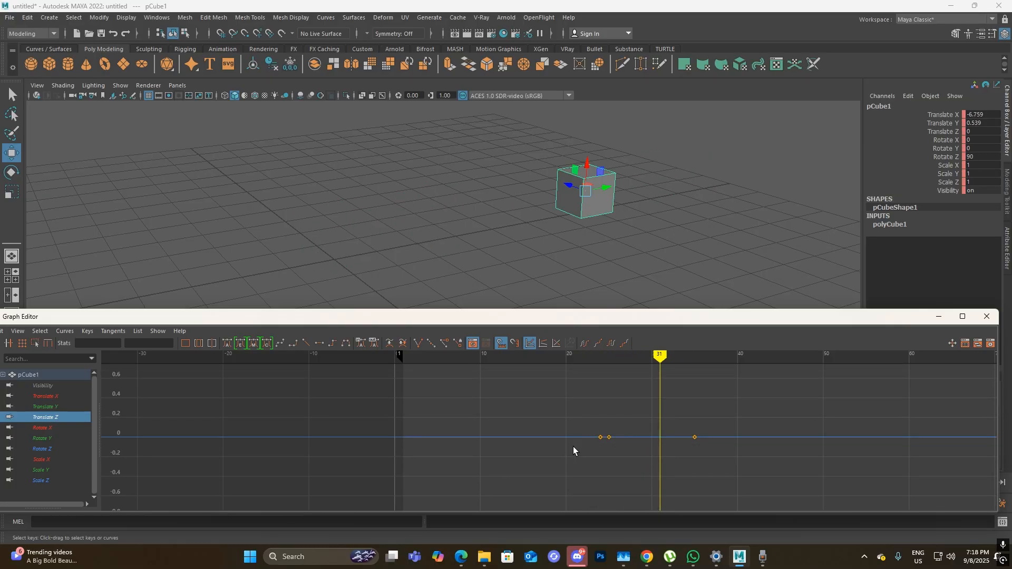
key(f)
drag(922, 406, 247, 489)
drag(686, 318, 700, 258)
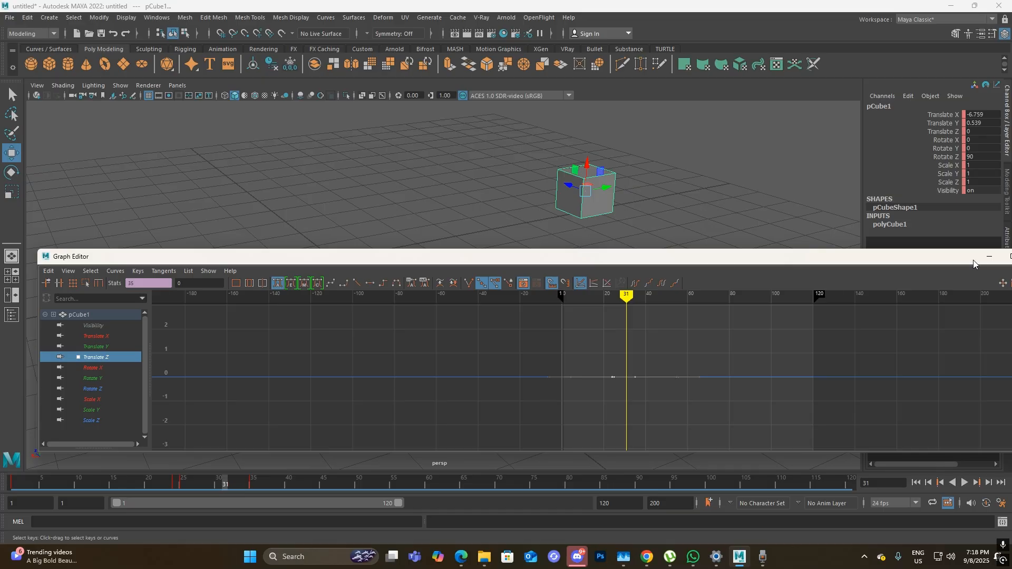
- Minimize the Graph Editor, play the cube's animation briefly, return to frame 1 and reselect the cube
click(990, 256)
key(alt+v)
key(Escape)
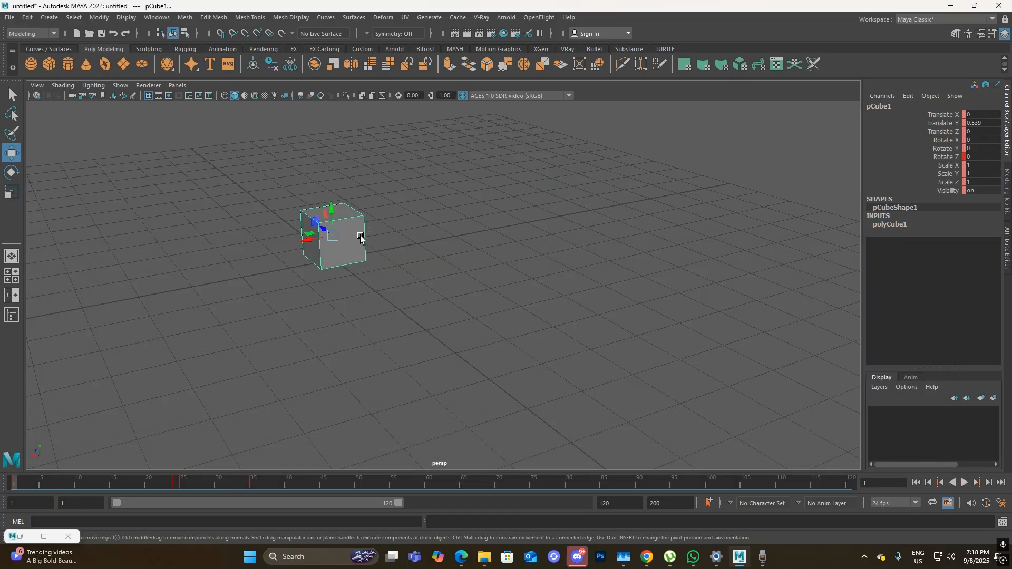
click(452, 196)
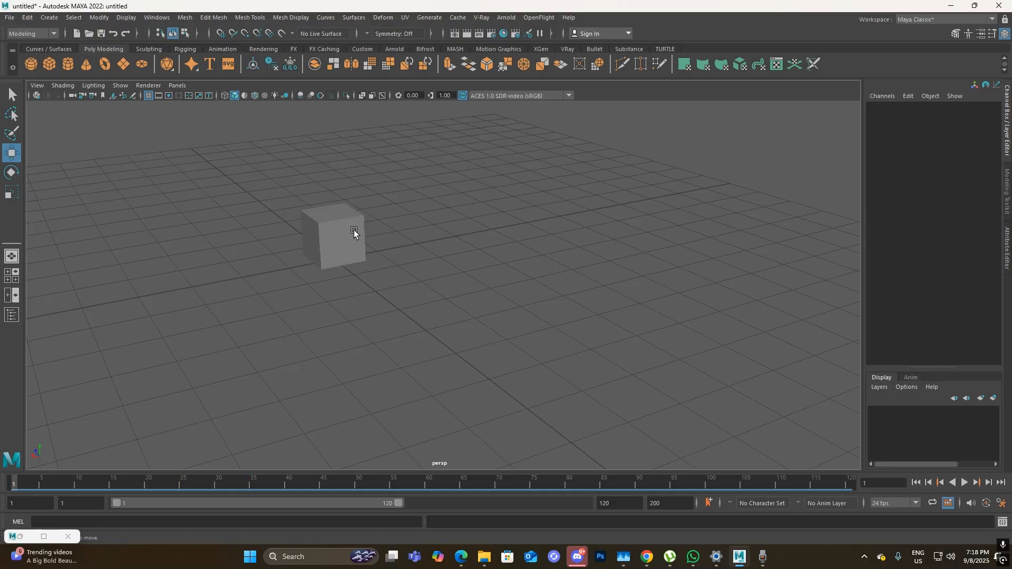
click(336, 237)
scroll(338, 237, down, 1)
click(344, 248)
- Set the playback speed to Real-time, play the cube's animation and return to frame 1
right_click(492, 489)
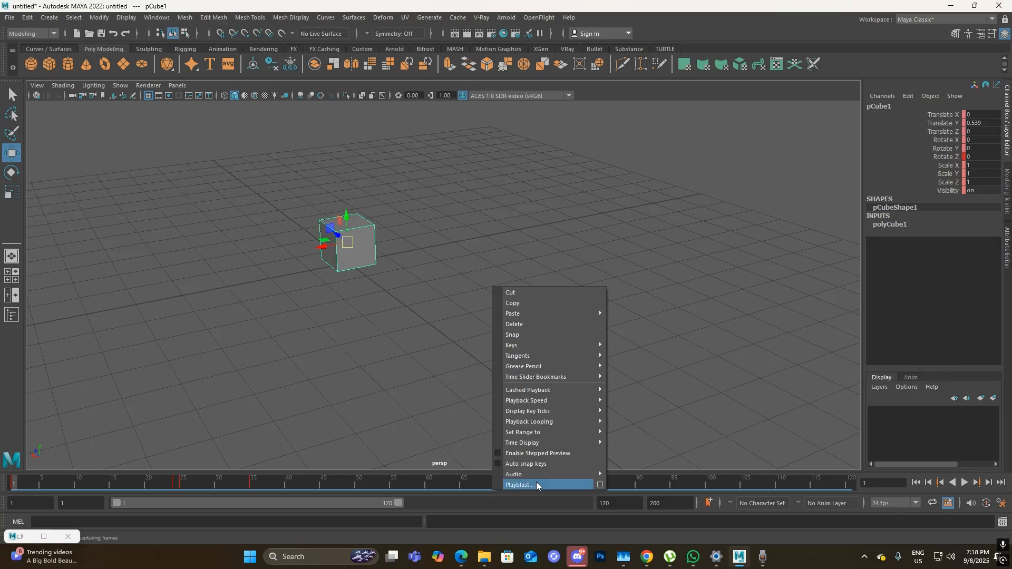
mouse_move(584, 356)
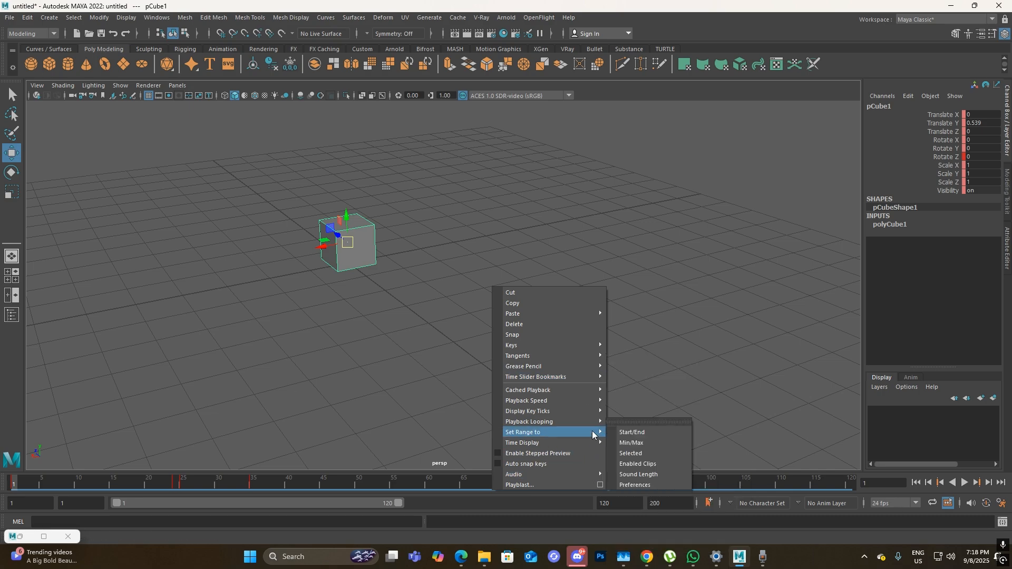
mouse_move(598, 423)
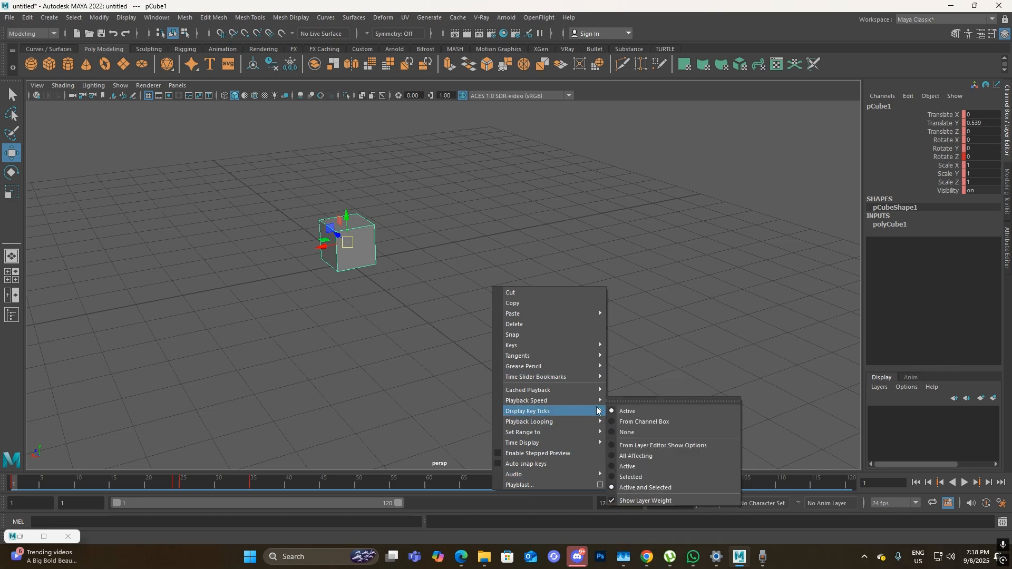
mouse_move(598, 405)
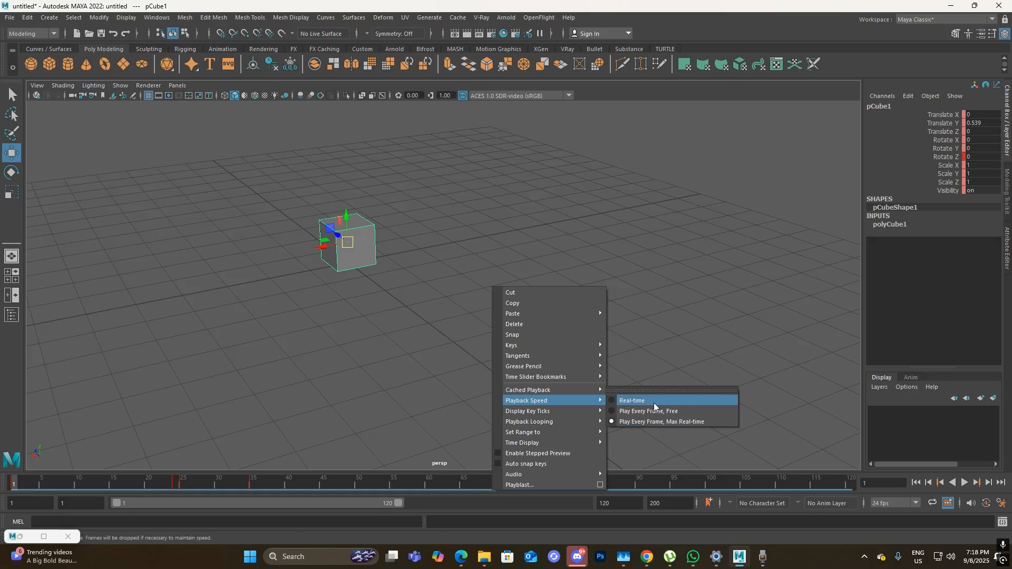
click(631, 401)
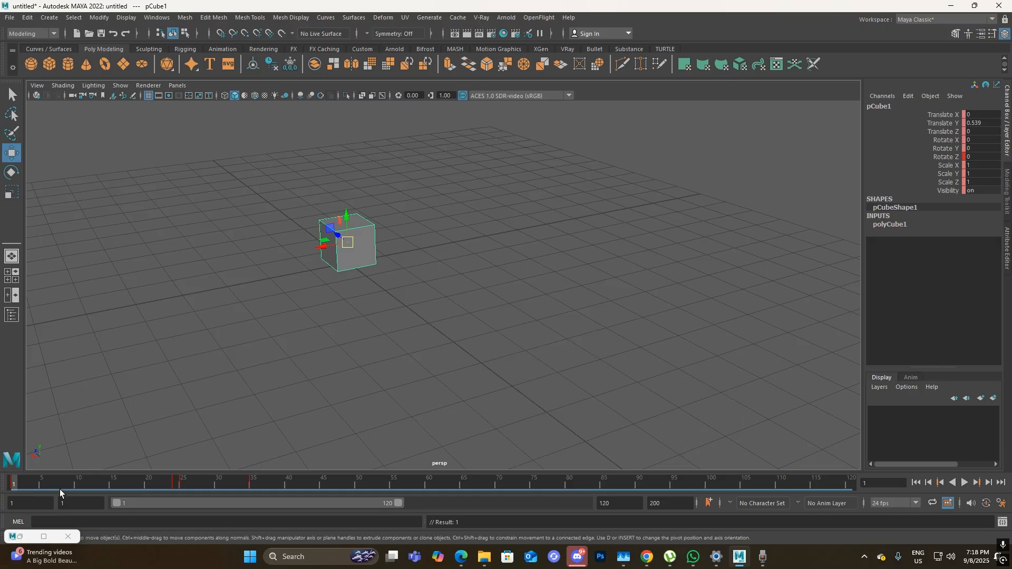
click(965, 482)
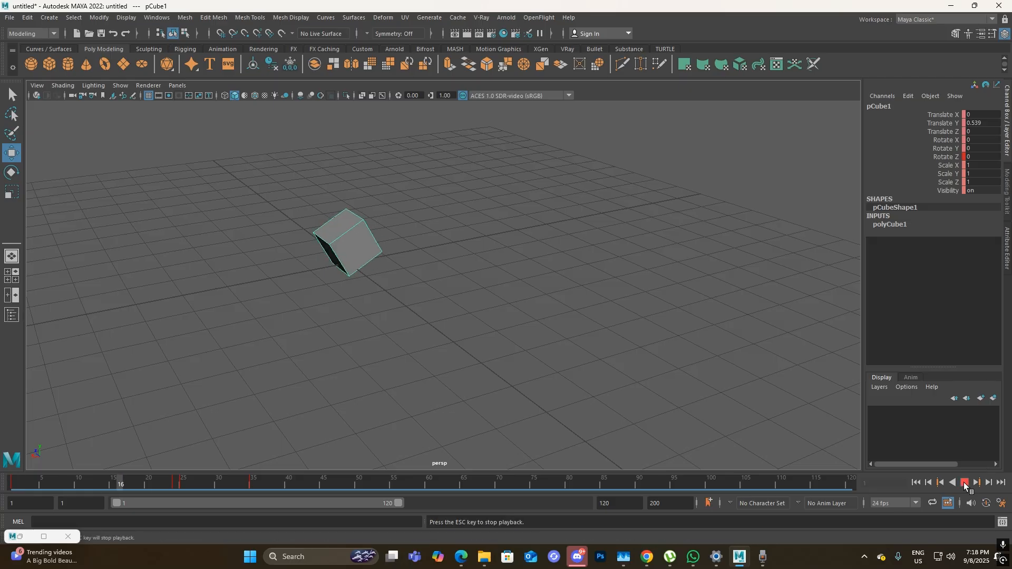
click(965, 483)
click(14, 484)
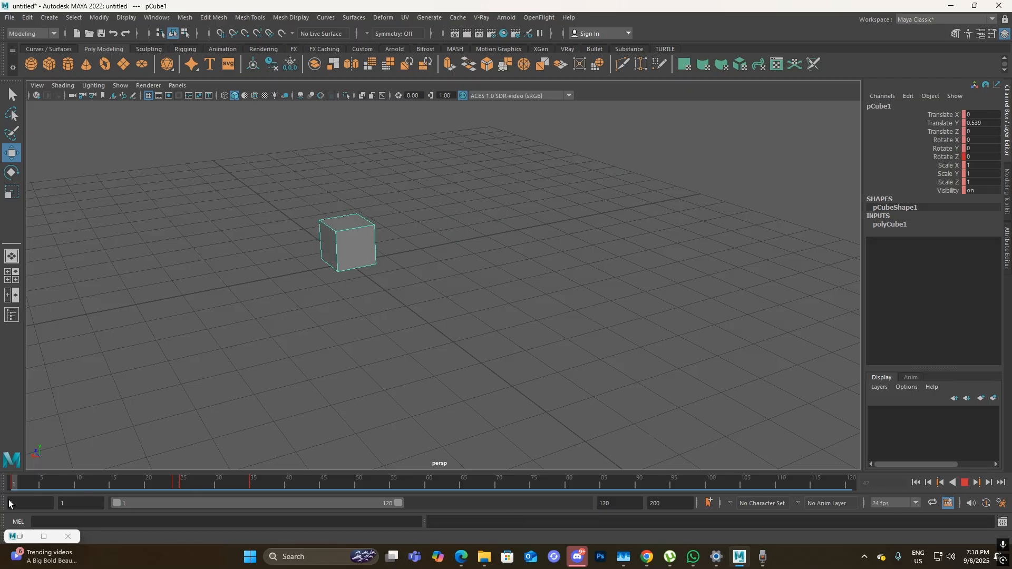
- Set the playback speed to Play Every Frame, Max Real-time and play the cube's animation
right_click(334, 483)
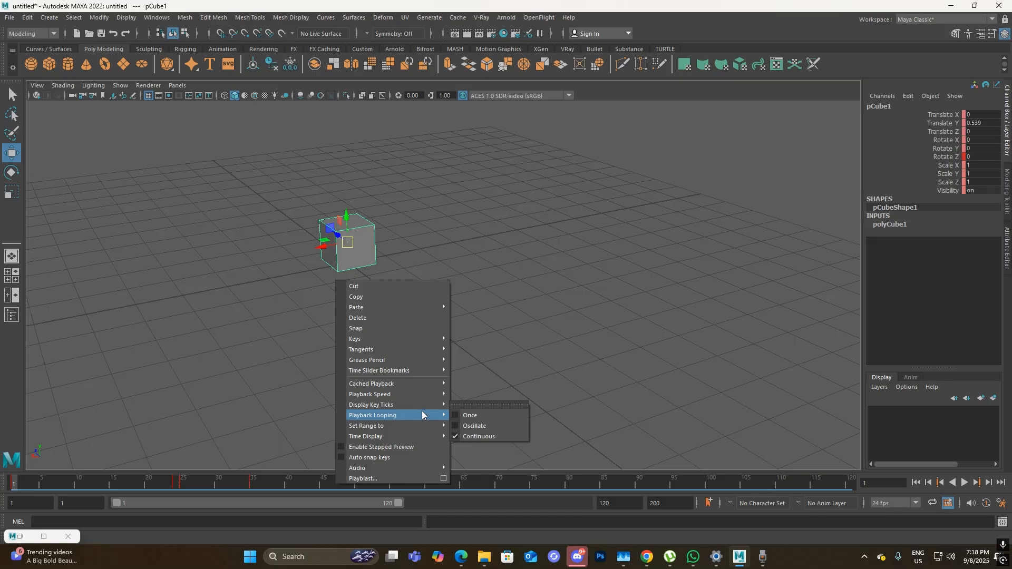
mouse_move(432, 399)
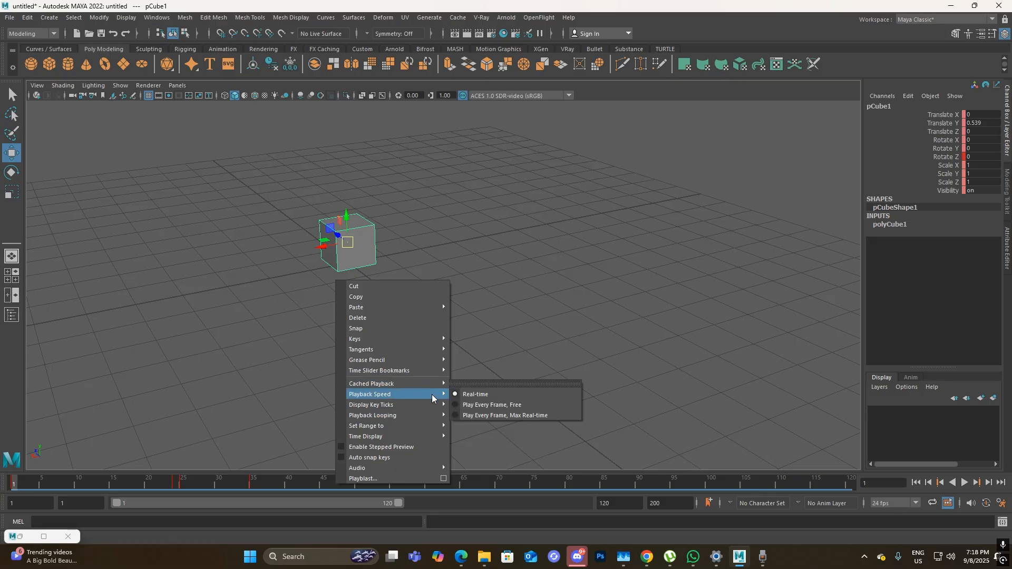
click(511, 413)
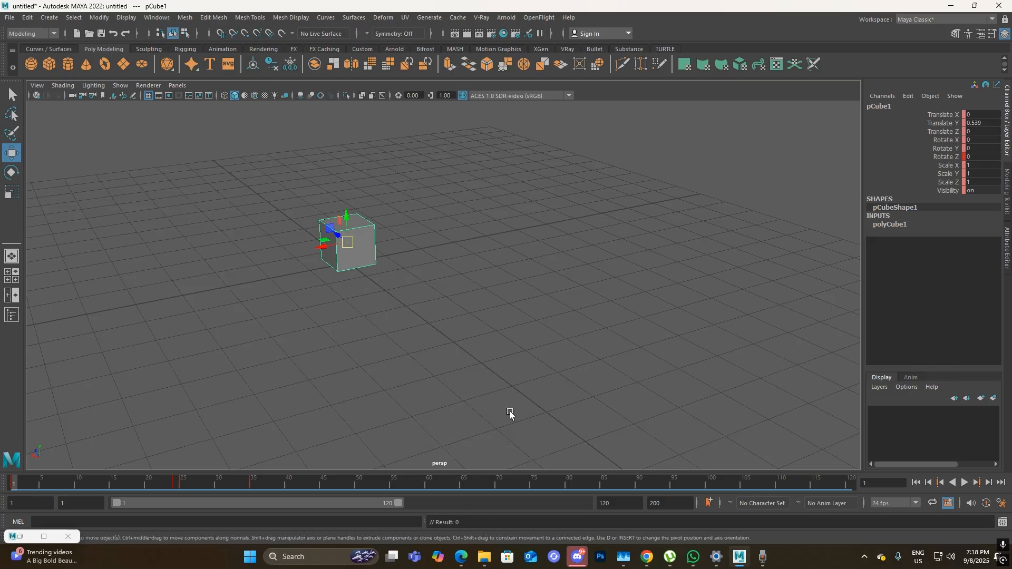
click(964, 483)
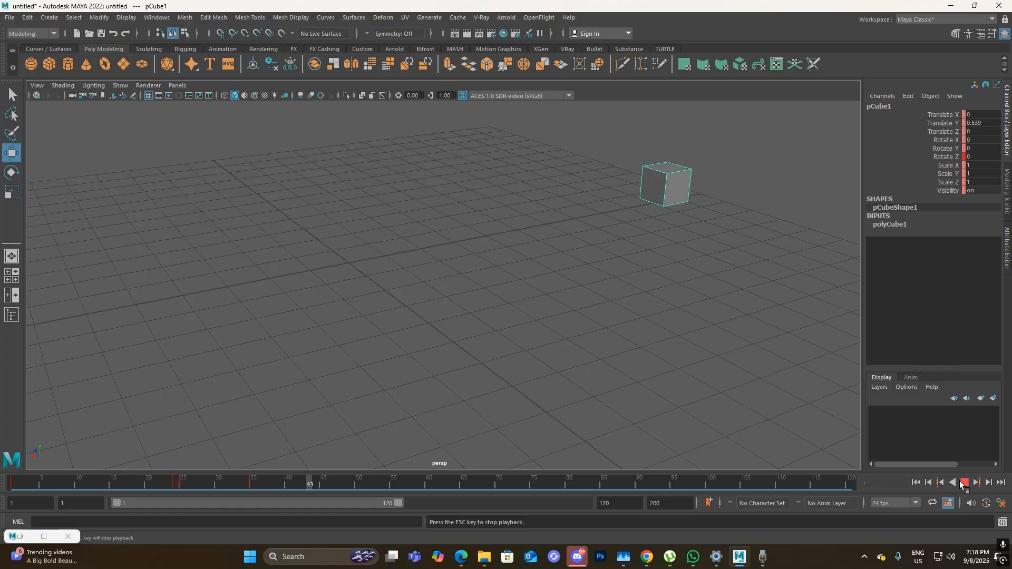
click(965, 483)
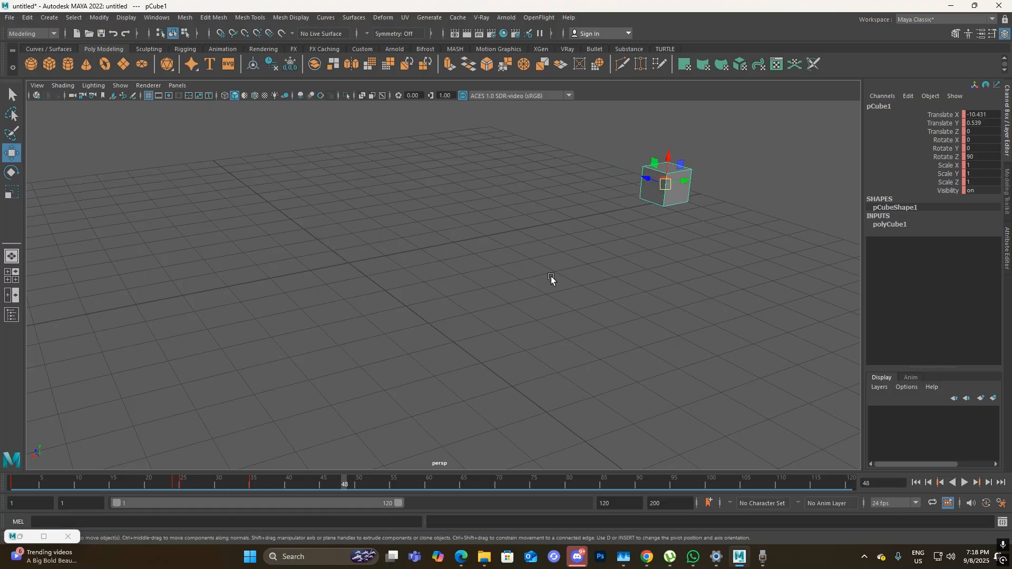
- Delete the animated cube and return the timeline to frame 1
alt+drag(668, 253, 403, 343)
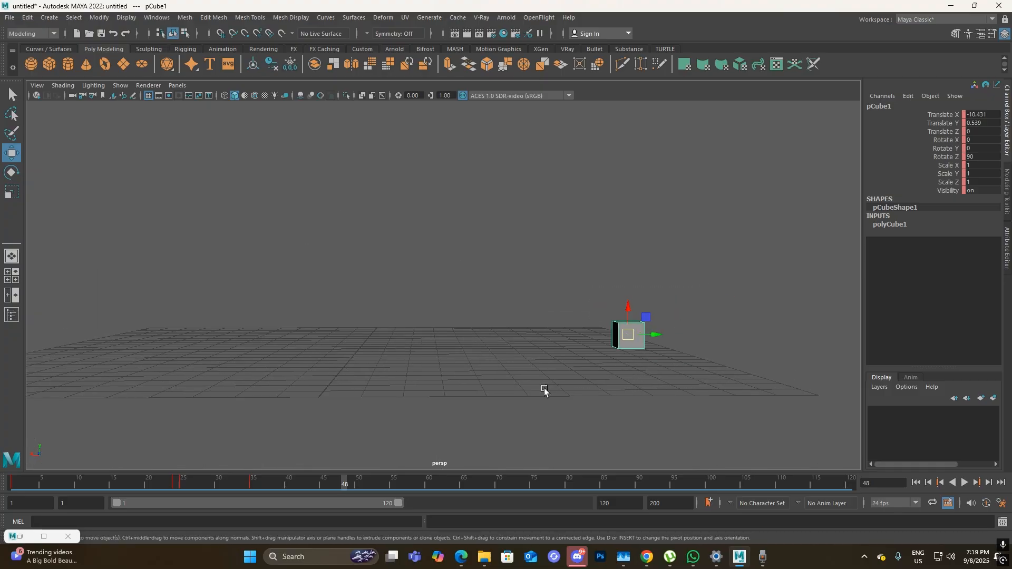
key(Delete)
key(alt+v)
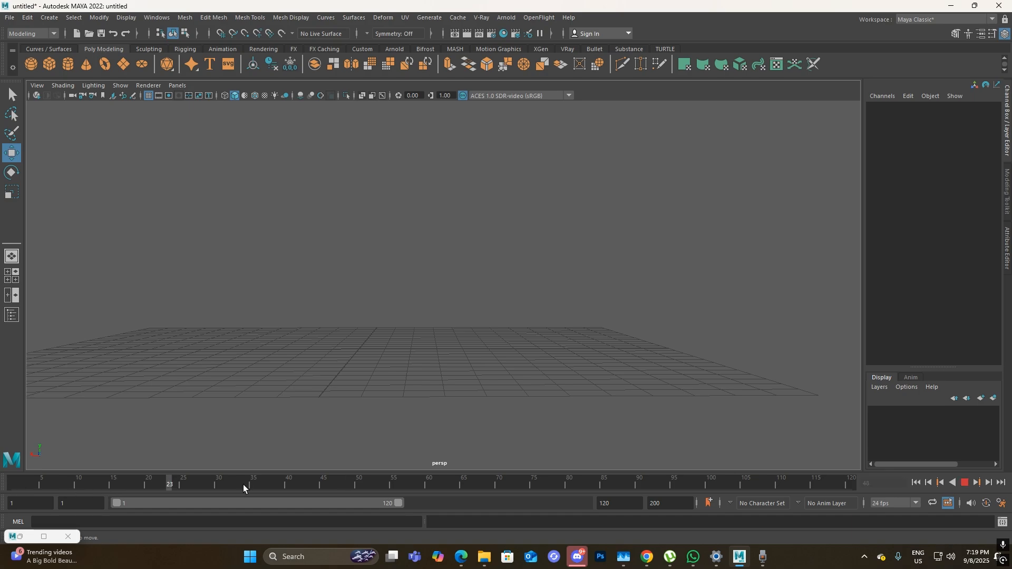
key(alt+shift+v)
alt+drag(255, 362, 366, 334)
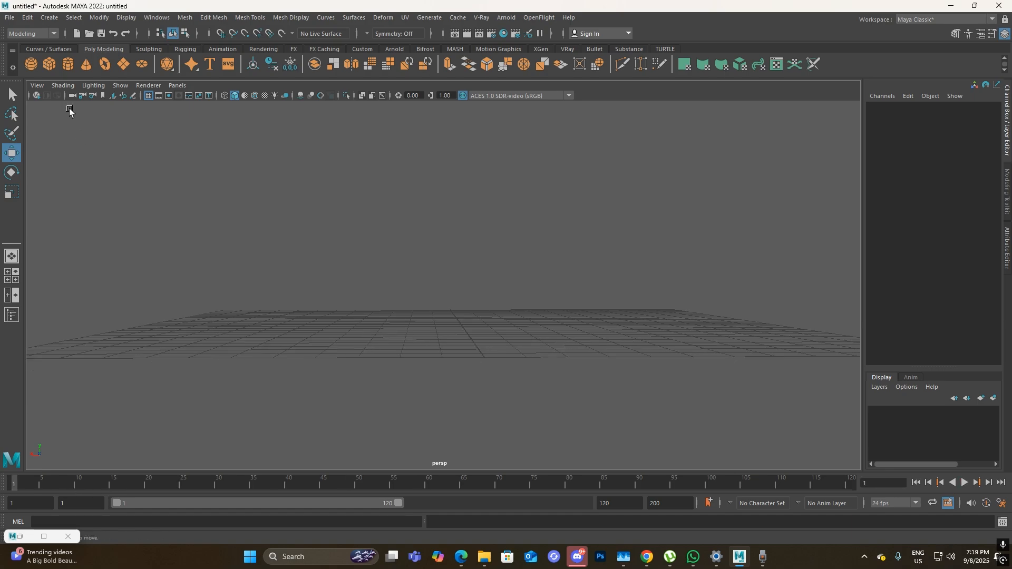
- Create a polygon sphere, scale it uniformly to 0.625 and raise it to Translate Y 0.609
click(31, 64)
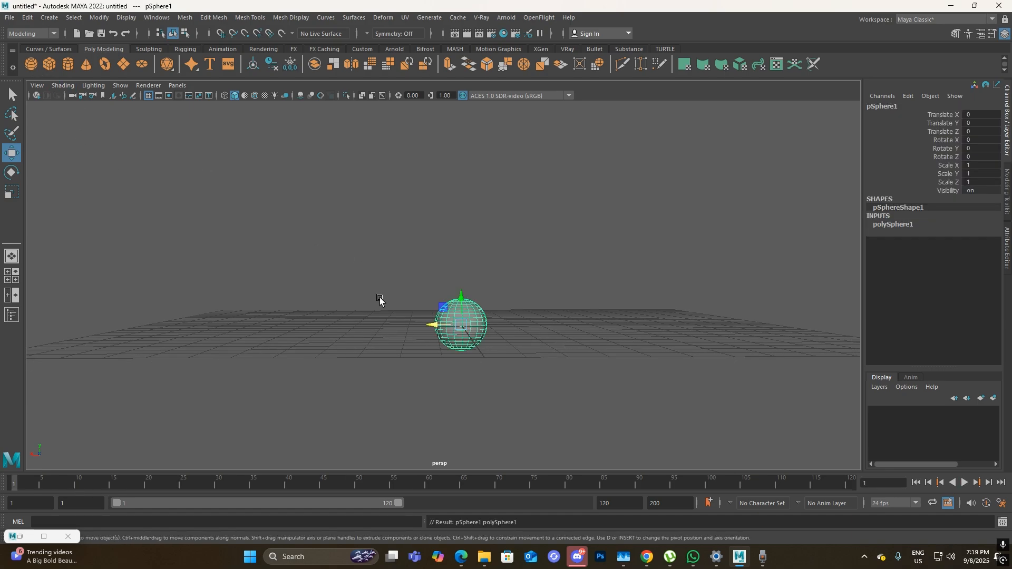
key(r)
drag(460, 325, 475, 307)
scroll(512, 304, up, 3)
key(w)
scroll(511, 303, up, 1)
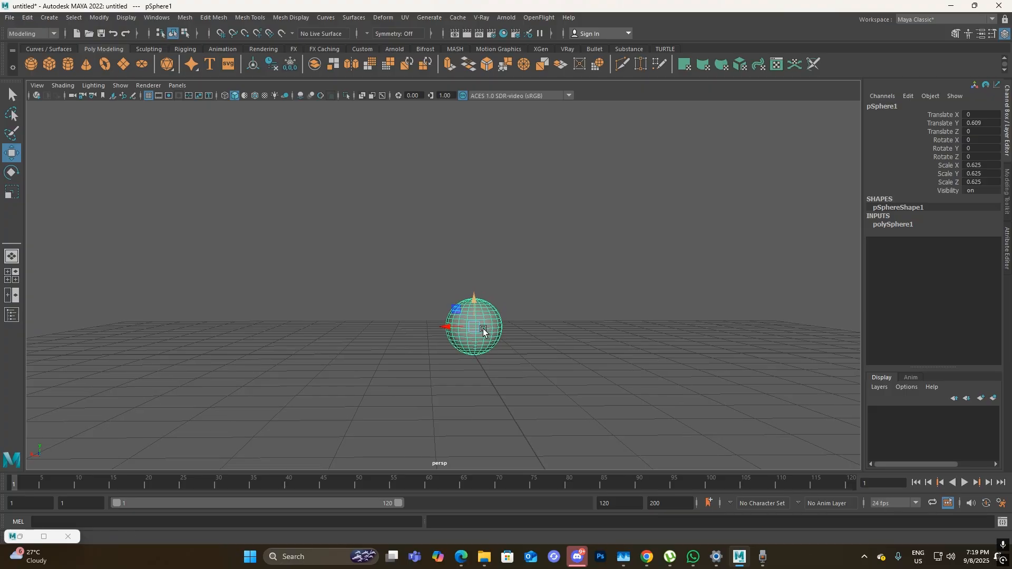
- Move the sphere's pivot to its bottom vertex using point snapping
alt+middle_drag(488, 329, 445, 323)
scroll(445, 322, up, 3)
scroll(459, 373, up, 4)
key(d)
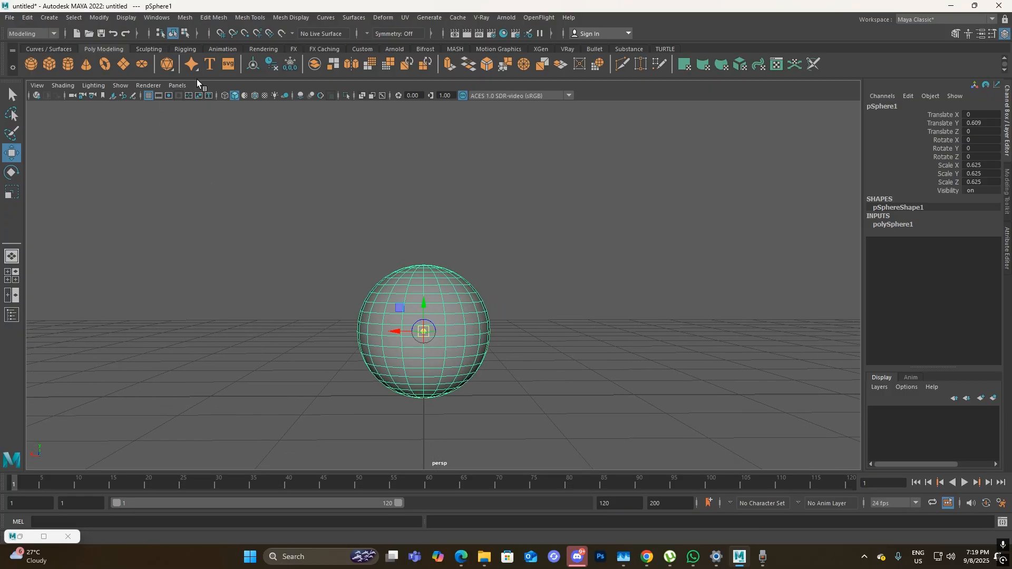
click(244, 33)
drag(425, 331, 427, 404)
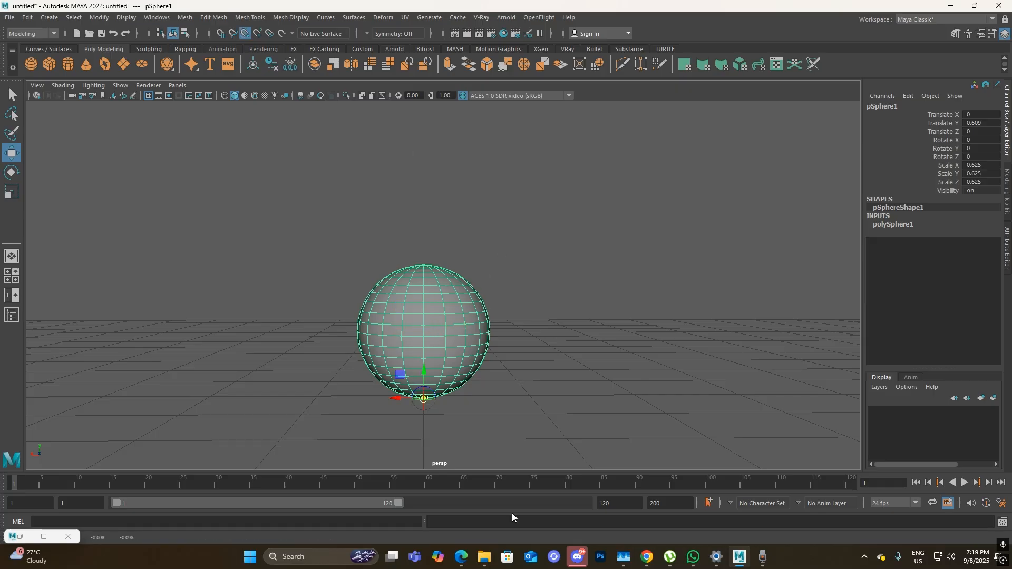
drag(395, 399, 507, 398)
key(ctrl+z)
key(ctrl+shift+s)
click(694, 456)
- Set a keyframe on all of the sphere's channels at frame 1 in a near-level view
scroll(527, 372, down, 5)
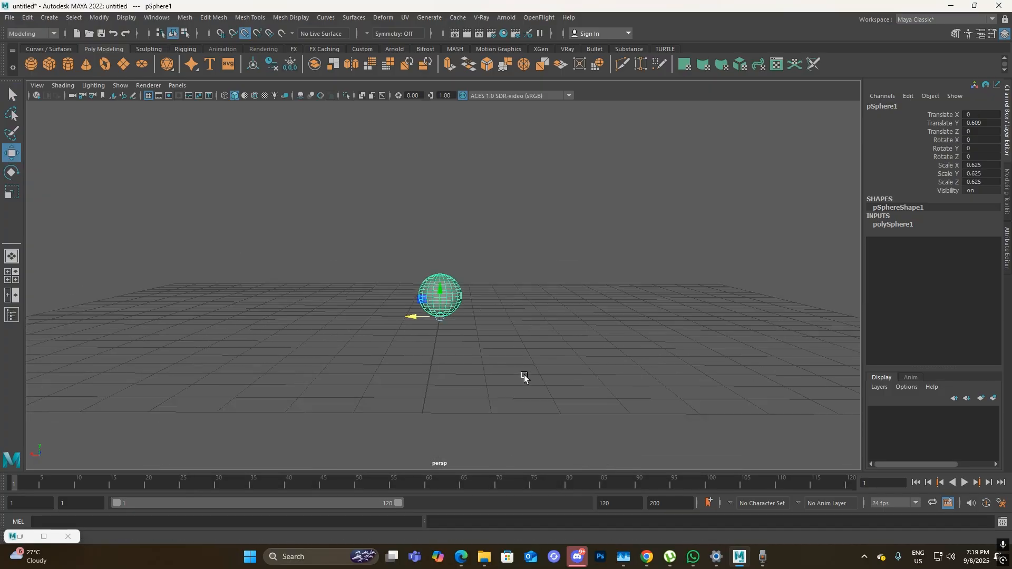
alt+middle_drag(513, 331, 505, 367)
scroll(505, 367, up, 3)
mouse_move(505, 367)
alt+mouse_down()
mouse_move(509, 358)
mouse_move(510, 377)
alt+mouse_up()
key(s)
- Move the sphere along X to Translate X -5.904 at frame 15 and key it there
key(alt+v)
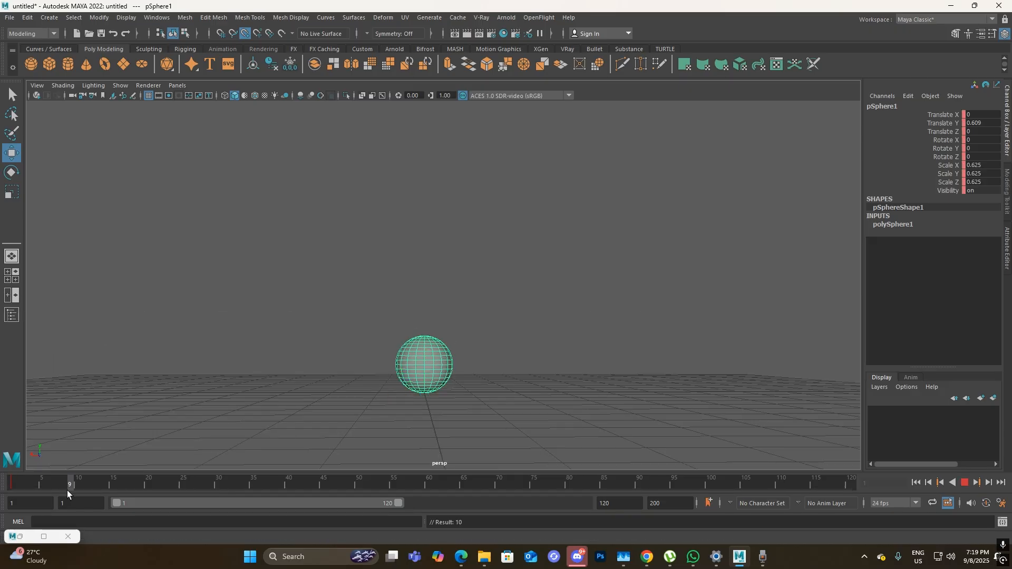
click(109, 489)
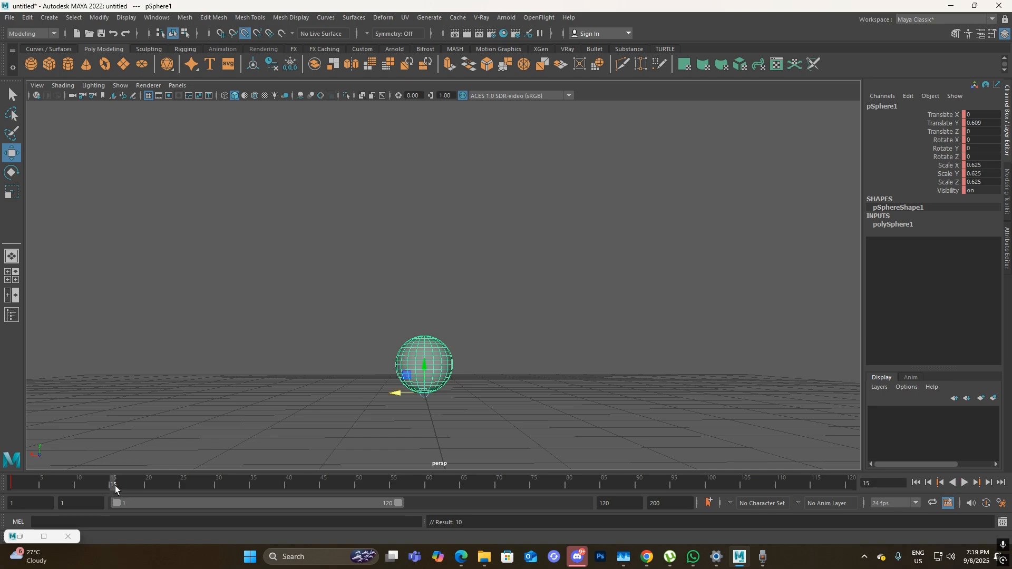
drag(409, 396, 674, 398)
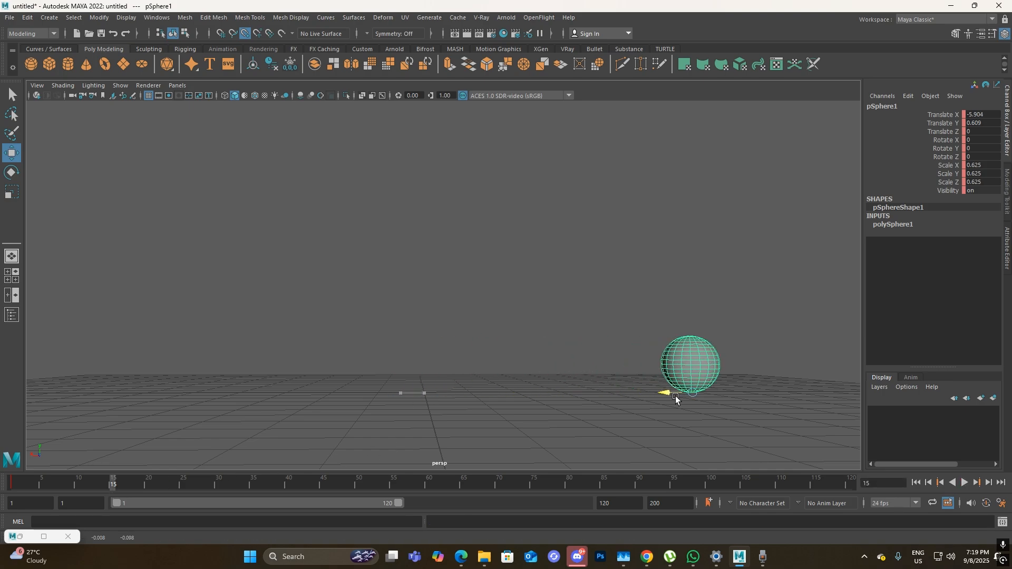
key(s)
- Return to frame 1 and play the sphere's sideways movement
drag(93, 487, 13, 489)
click(964, 484)
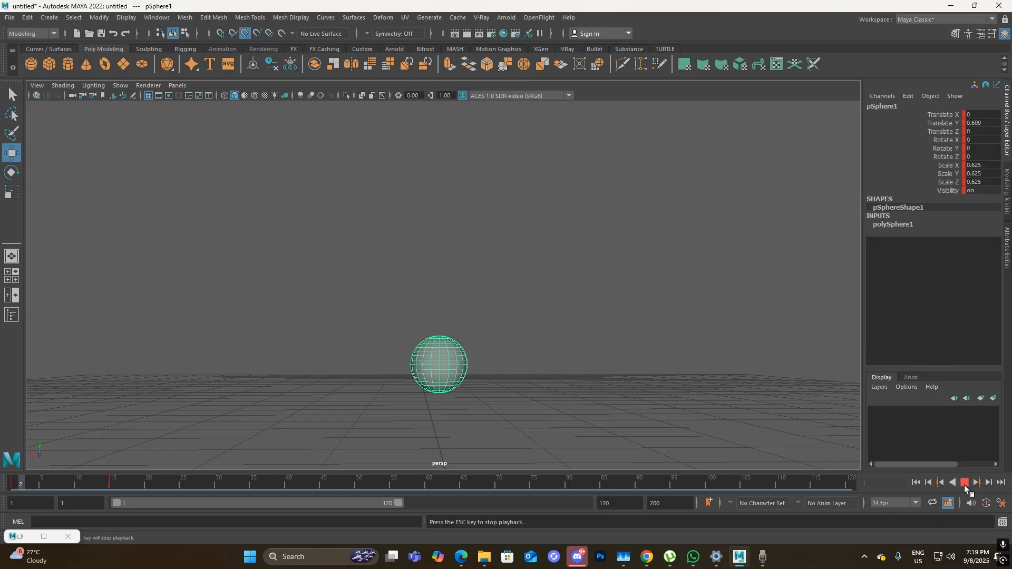
click(964, 484)
- Shift the sphere's key from frame 15 to frame 21 and play the slower movement from frame 1
drag(77, 488, 111, 493)
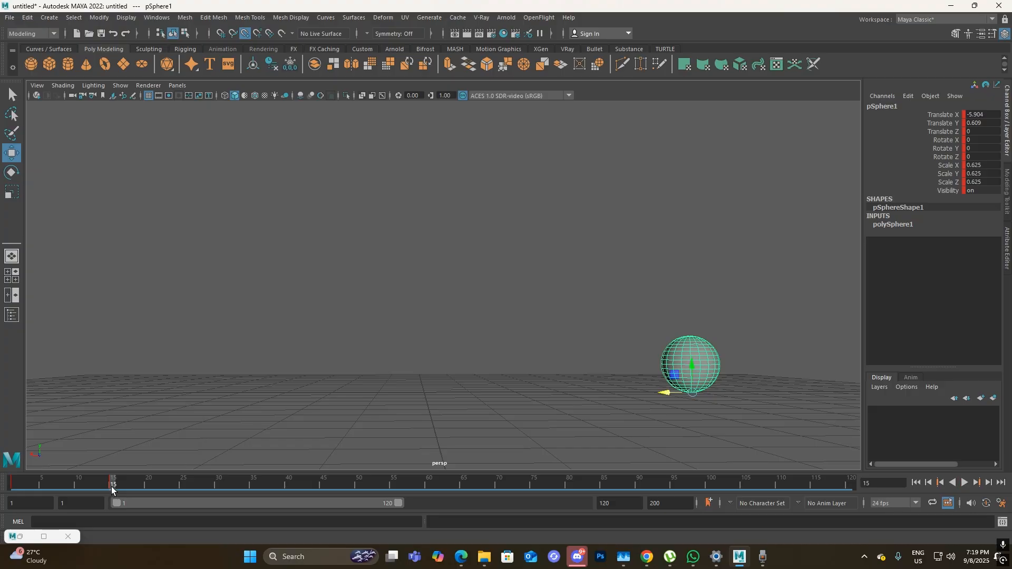
shift+click(108, 489)
mouse_move(108, 485)
mouse_down()
mouse_move(145, 489)
mouse_move(128, 490)
mouse_move(144, 502)
mouse_move(14, 500)
mouse_up()
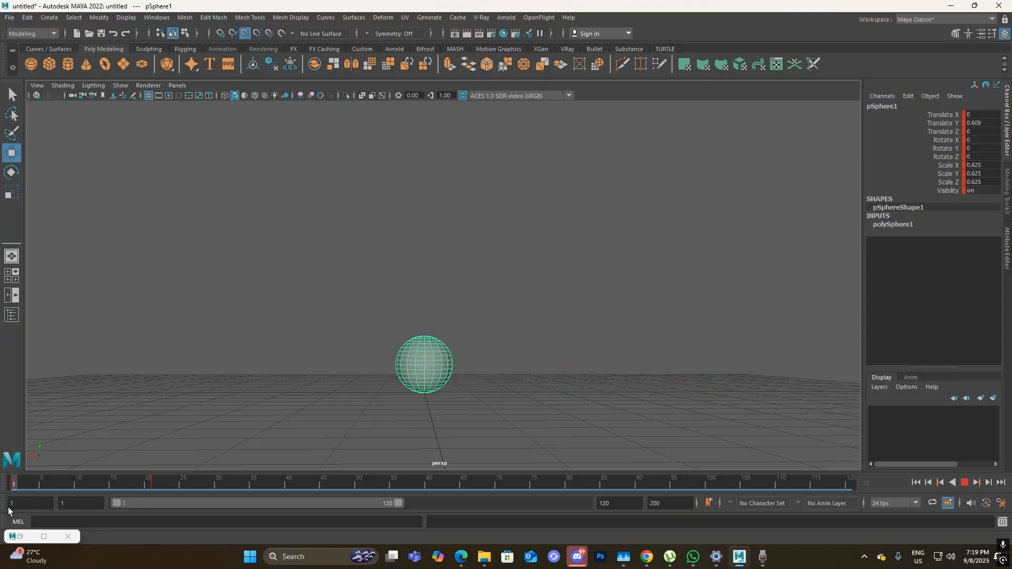
click(966, 486)
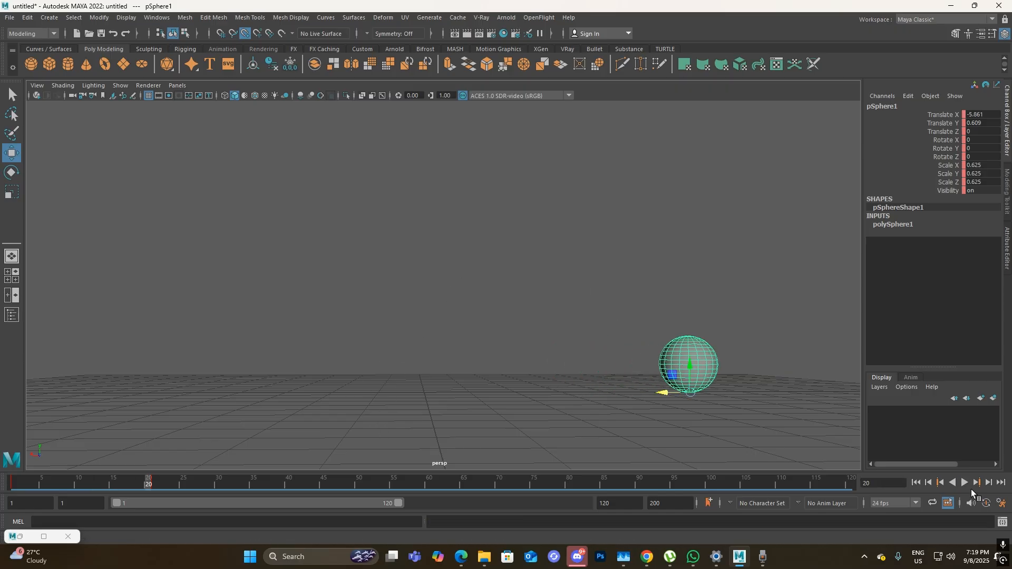
- Raise the sphere to Translate Y 2.801 at frame 12 and key it there
mouse_move(72, 482)
mouse_down()
mouse_move(1, 495)
mouse_move(98, 492)
mouse_move(89, 490)
mouse_up()
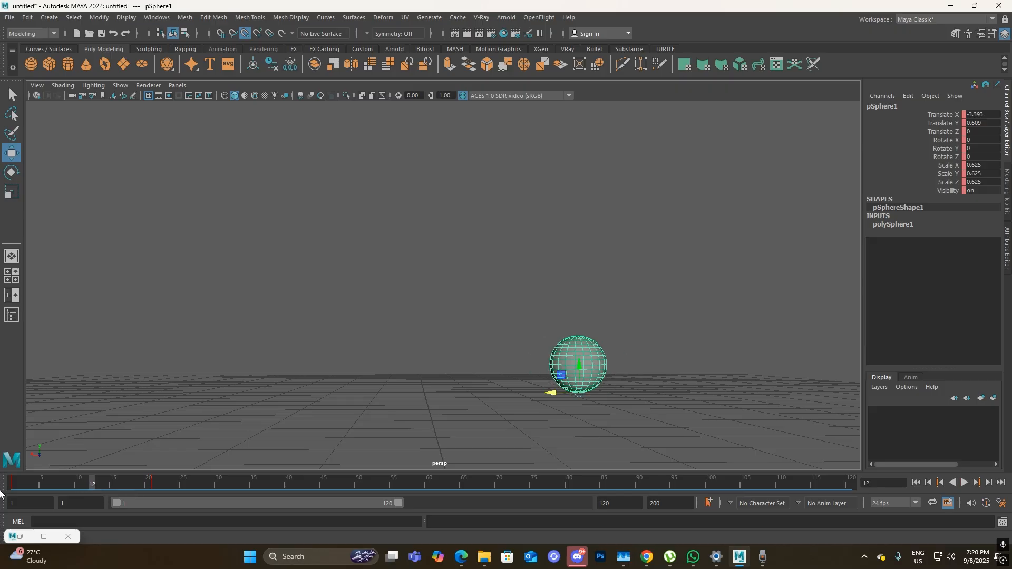
alt+middle_drag(616, 360, 494, 361)
drag(471, 372, 487, 275)
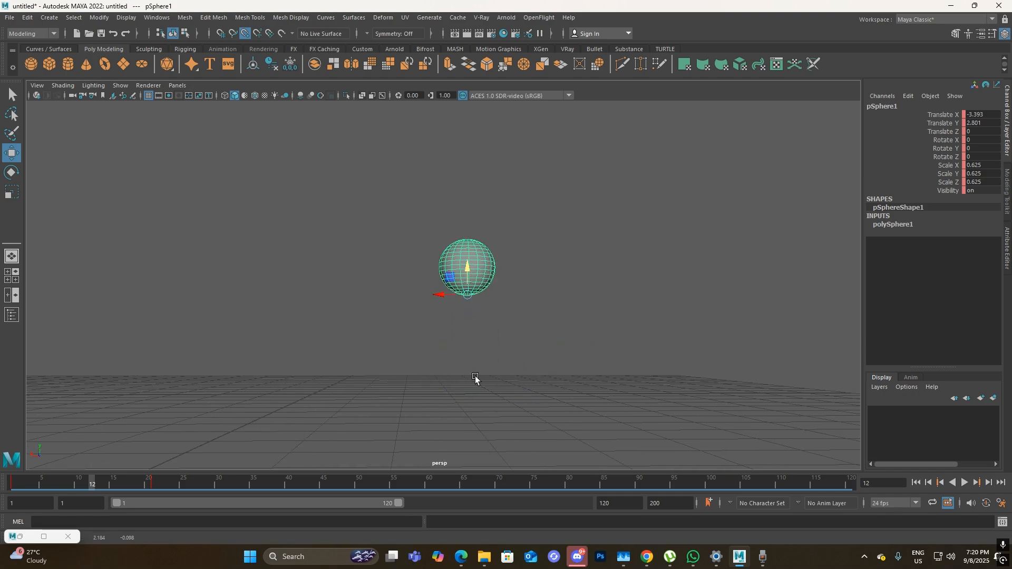
- Play the sphere's jump repeatedly from frame 1 to examine its arc and timing
drag(95, 482, 2, 498)
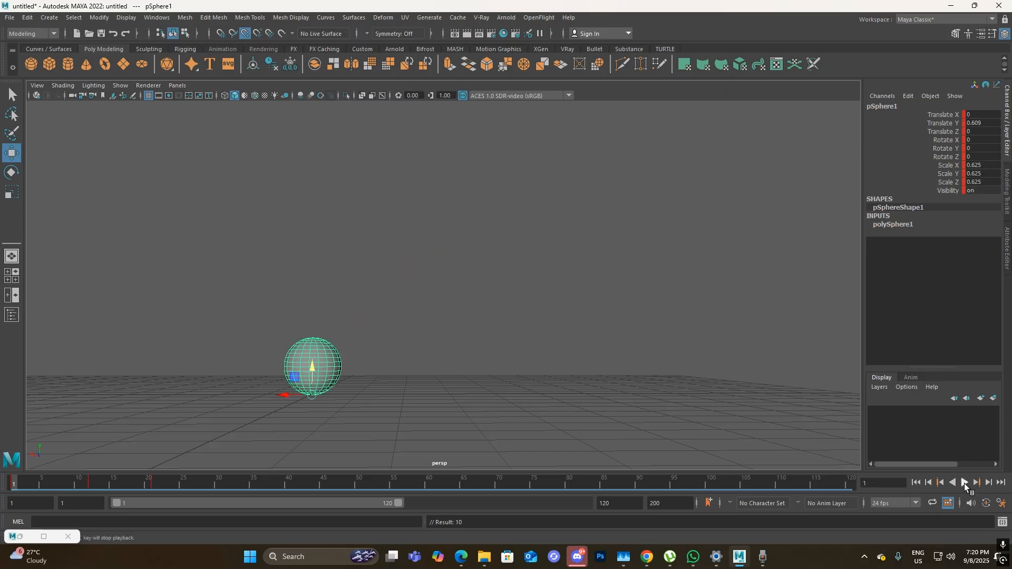
click(964, 483)
key(Escape)
drag(155, 489, 13, 482)
click(965, 483)
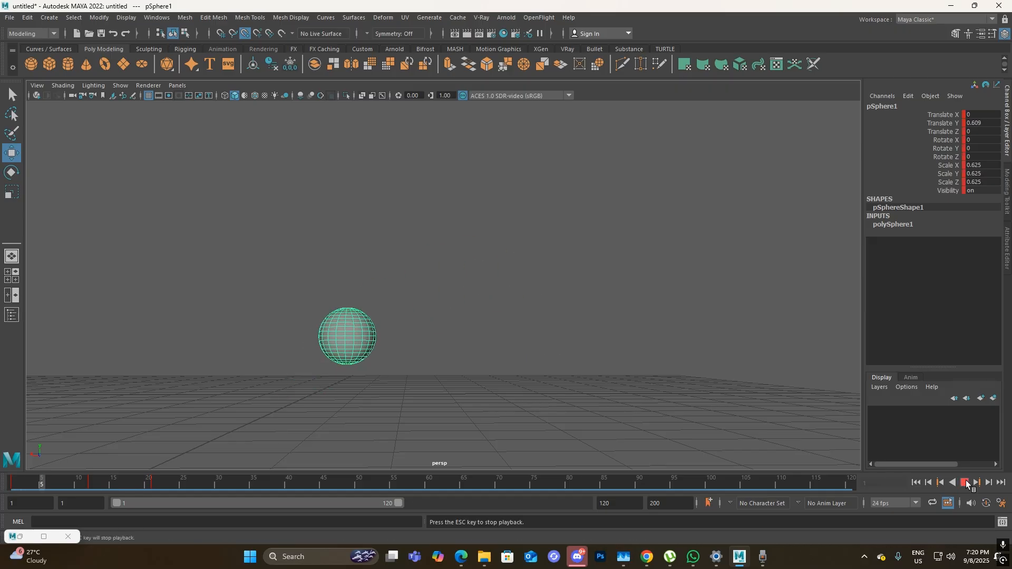
key(Escape)
drag(85, 491, 13, 483)
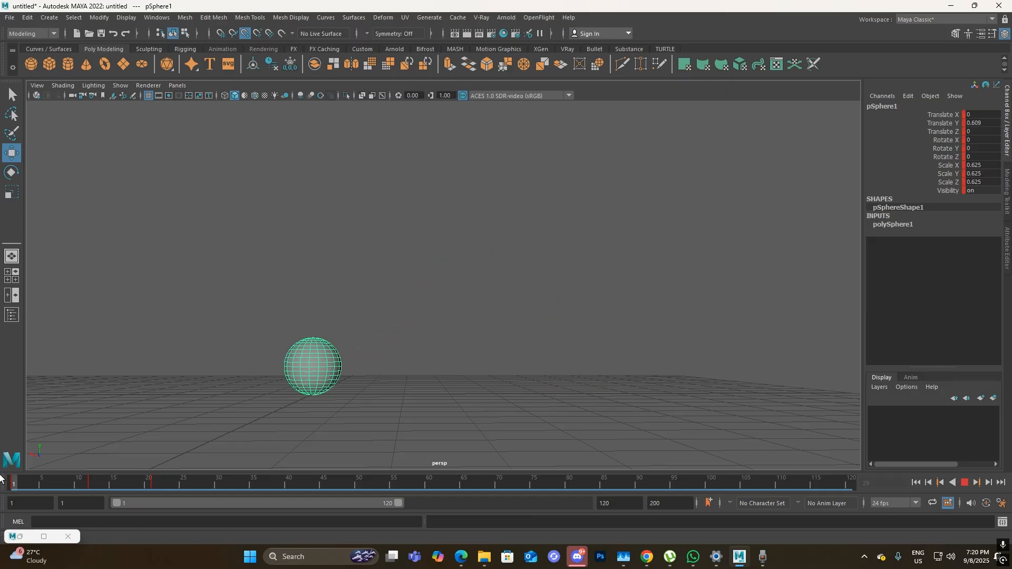
click(967, 482)
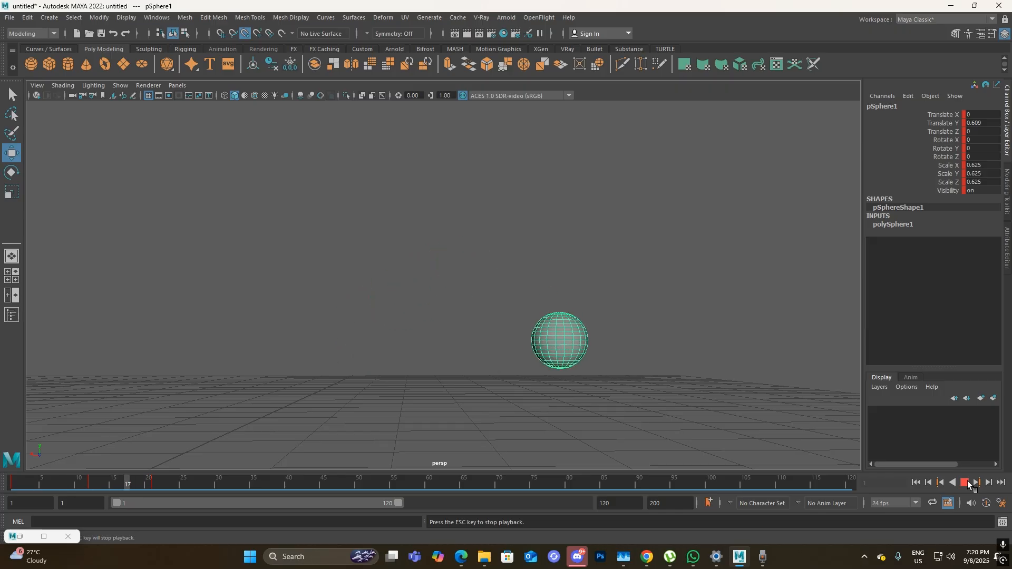
- Stop the playback, return to frame 1 and replay the sphere's single jump
click(968, 483)
drag(118, 484, 5, 513)
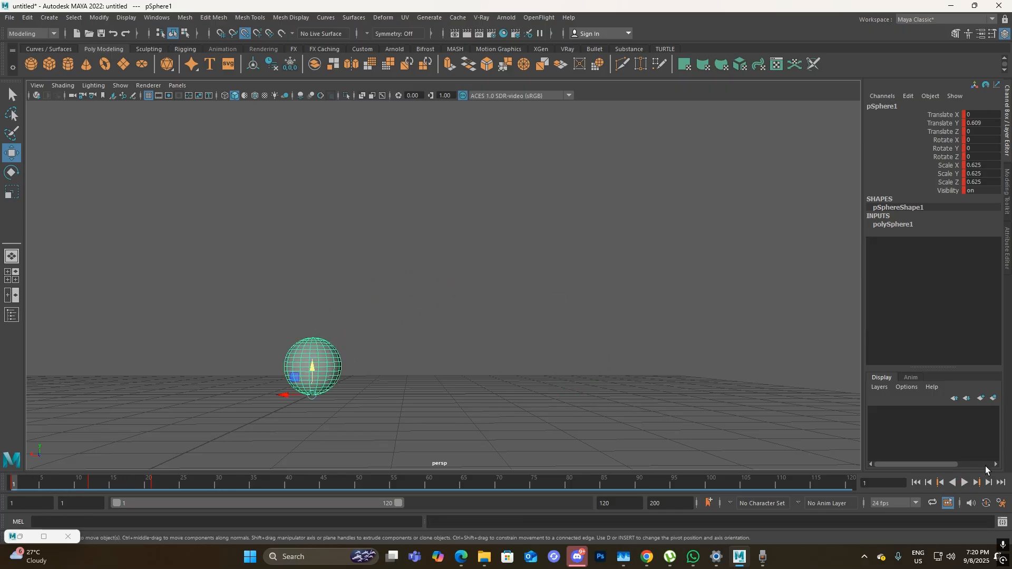
click(965, 483)
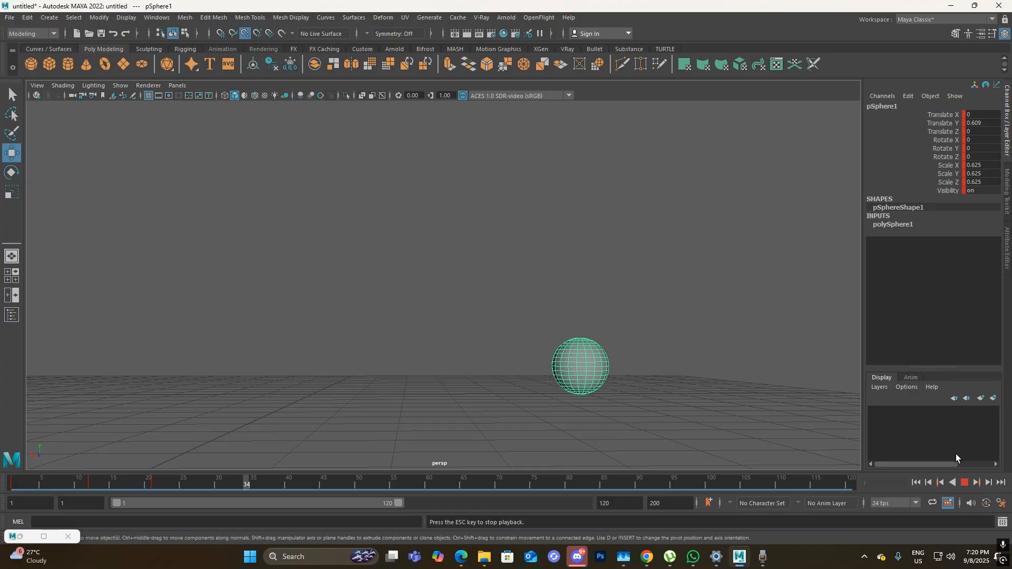
click(965, 483)
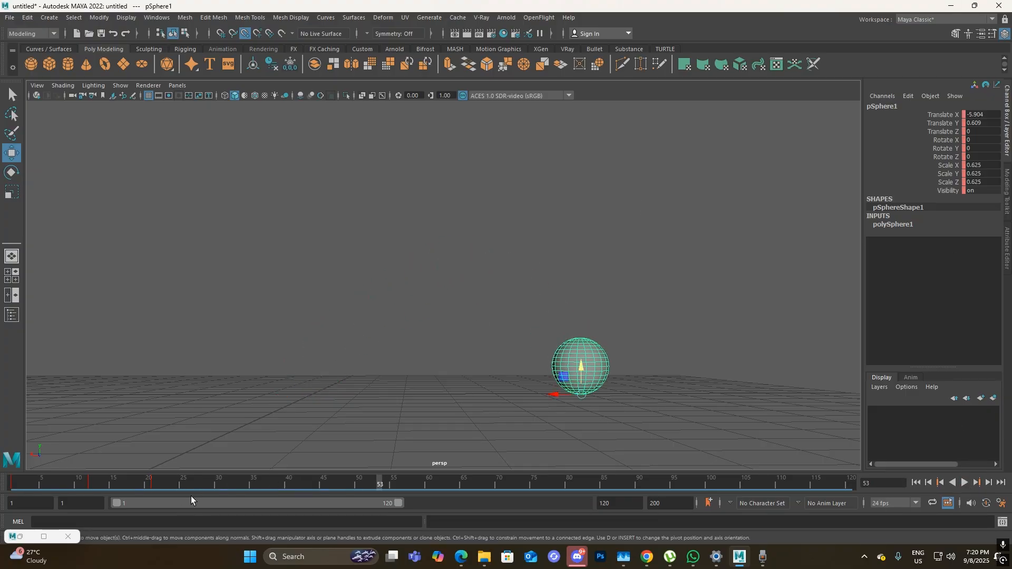
- Copy the sphere's jump keys across the time range from frame 1 to frame 23
mouse_move(190, 487)
mouse_down()
mouse_move(133, 487)
mouse_move(185, 489)
mouse_up()
alt+drag(662, 409, 482, 411)
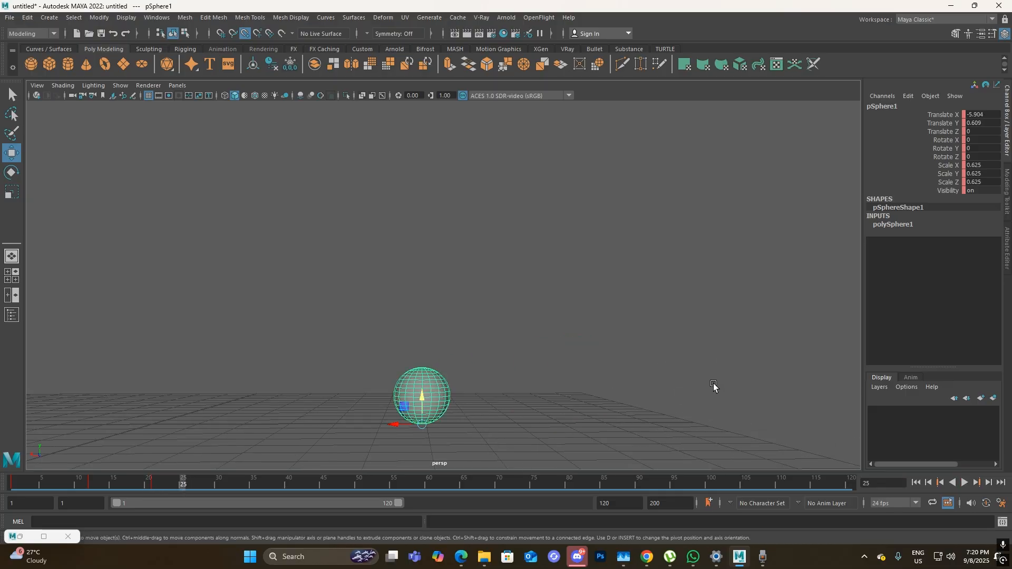
drag(131, 483, 2, 485)
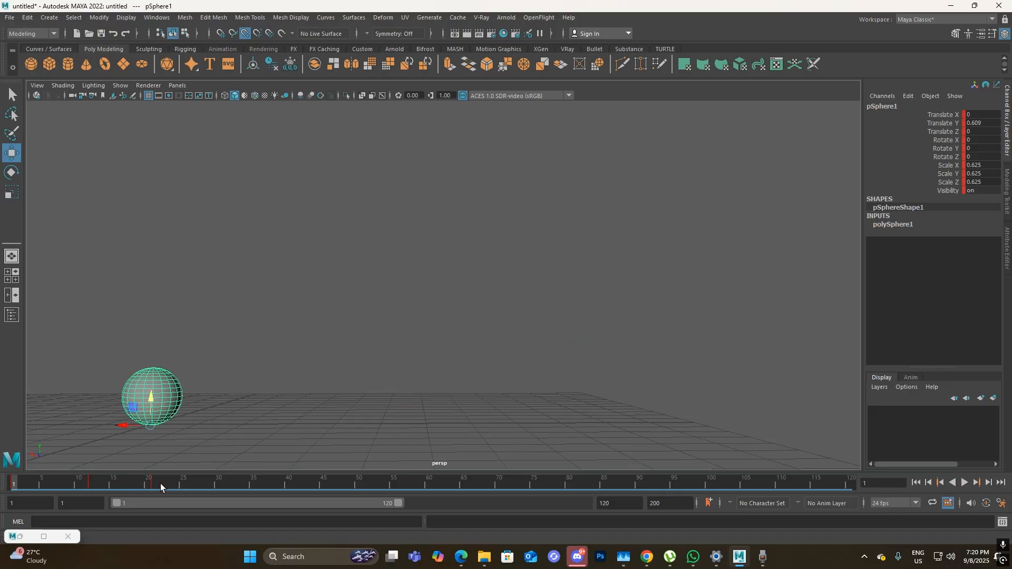
shift+drag(163, 482, 16, 488)
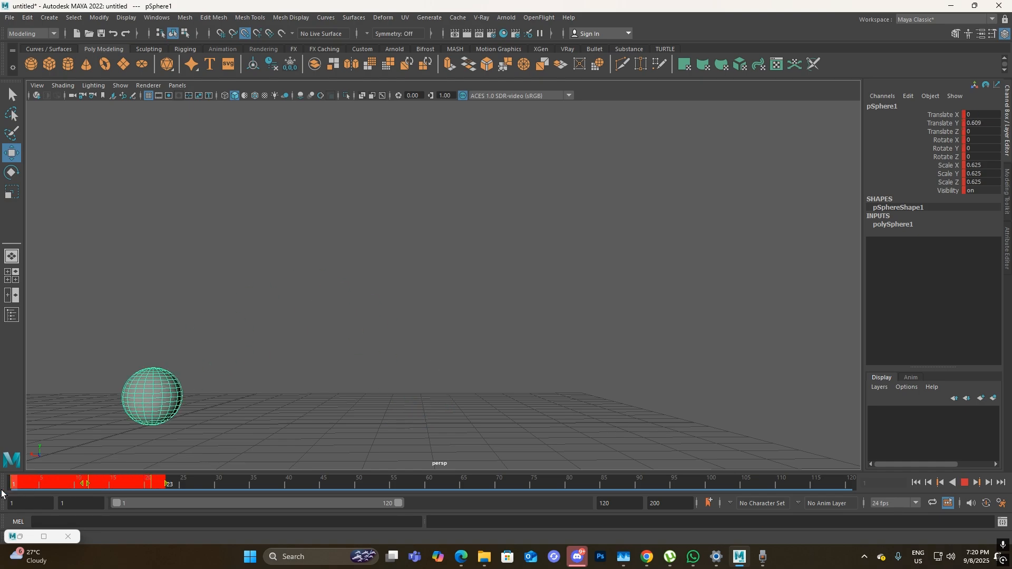
right_click(36, 485)
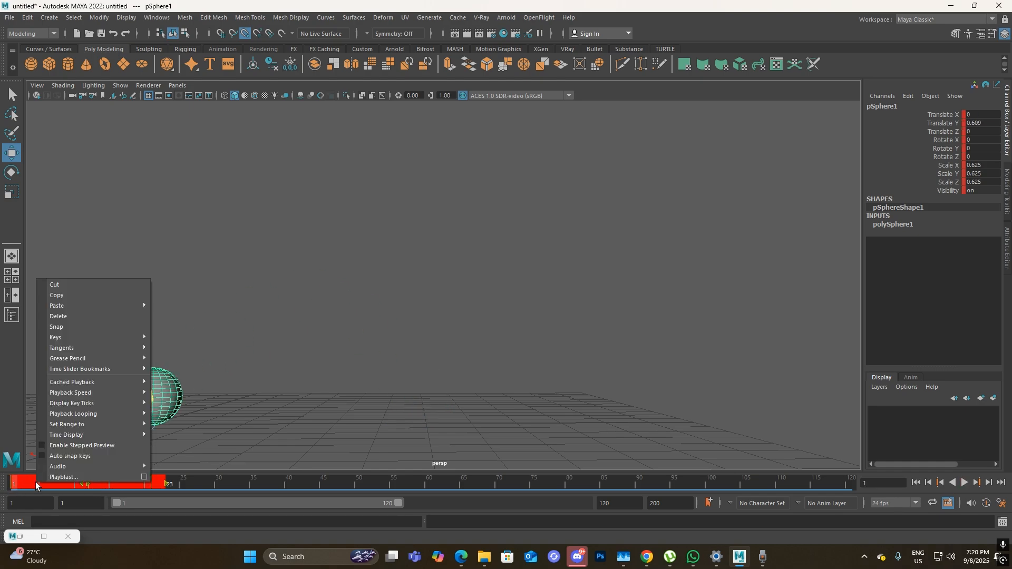
click(79, 296)
- Paste the copied jump keys at frame 25 using Paste Connect
drag(166, 480, 182, 489)
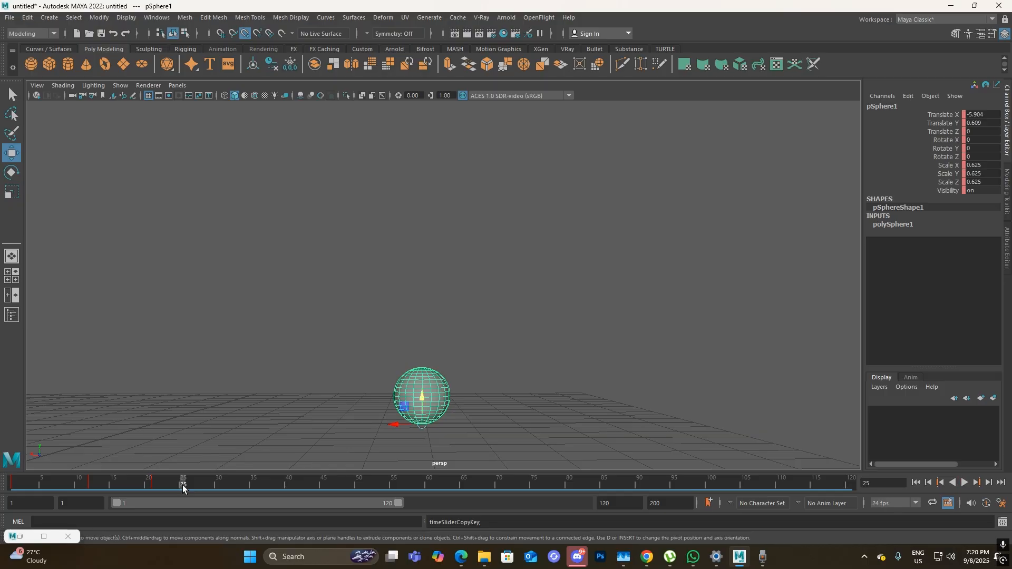
right_click(182, 485)
mouse_move(243, 309)
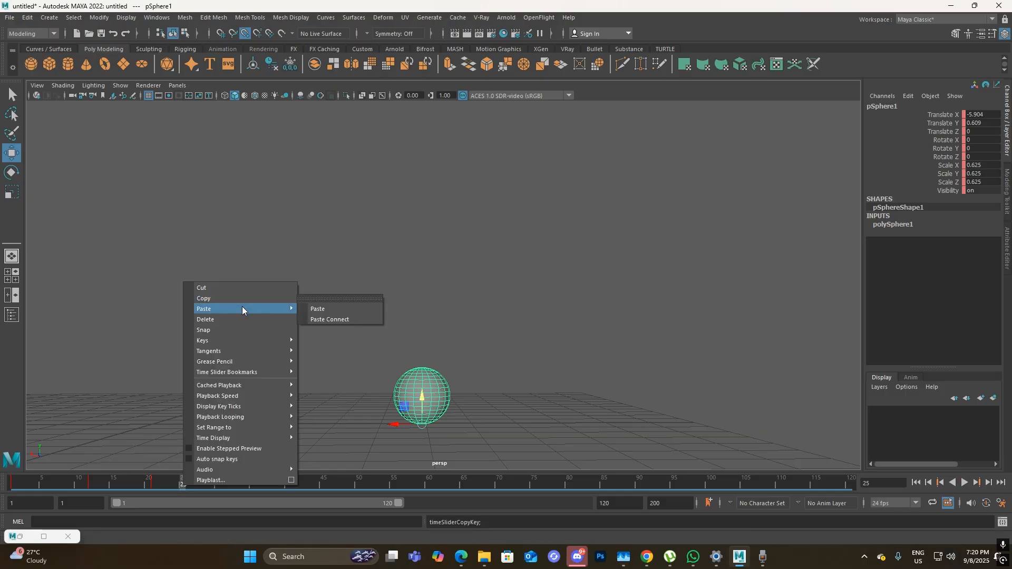
click(338, 319)
- Play the sphere's two consecutive jumps repeatedly from frame 1 to examine how the pasted motion continues the first
drag(182, 485, 14, 488)
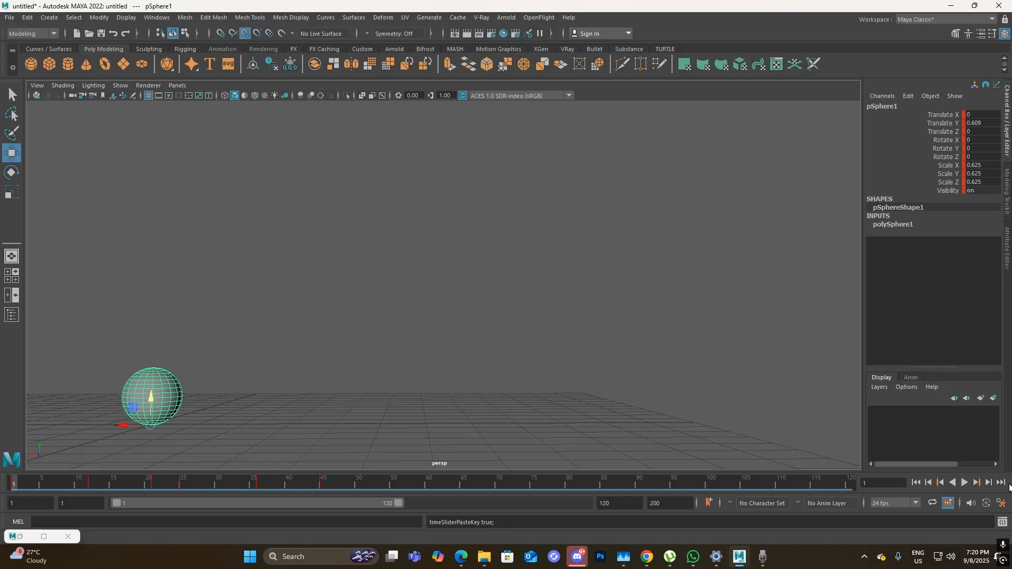
click(964, 482)
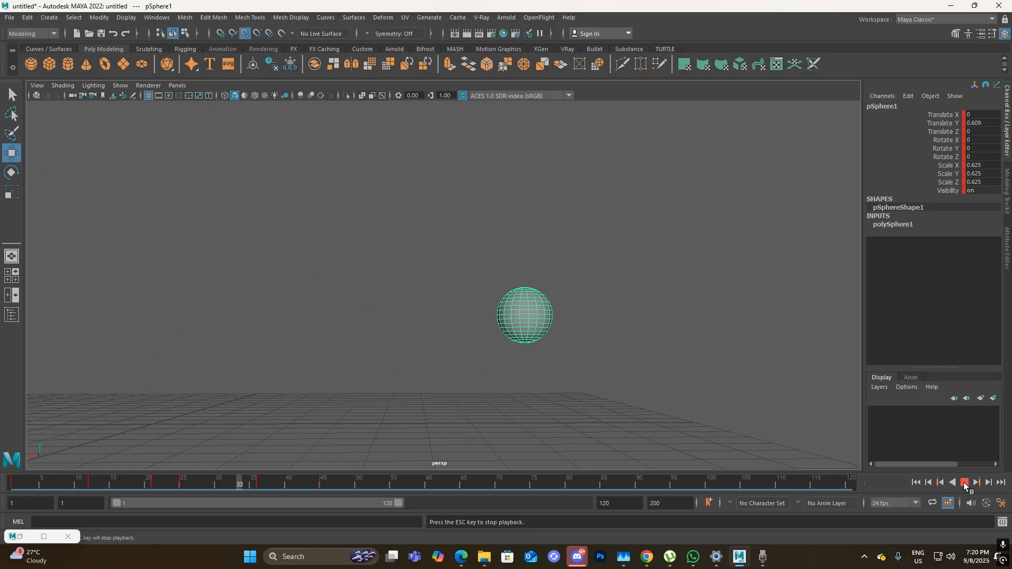
click(964, 483)
drag(32, 487, 12, 489)
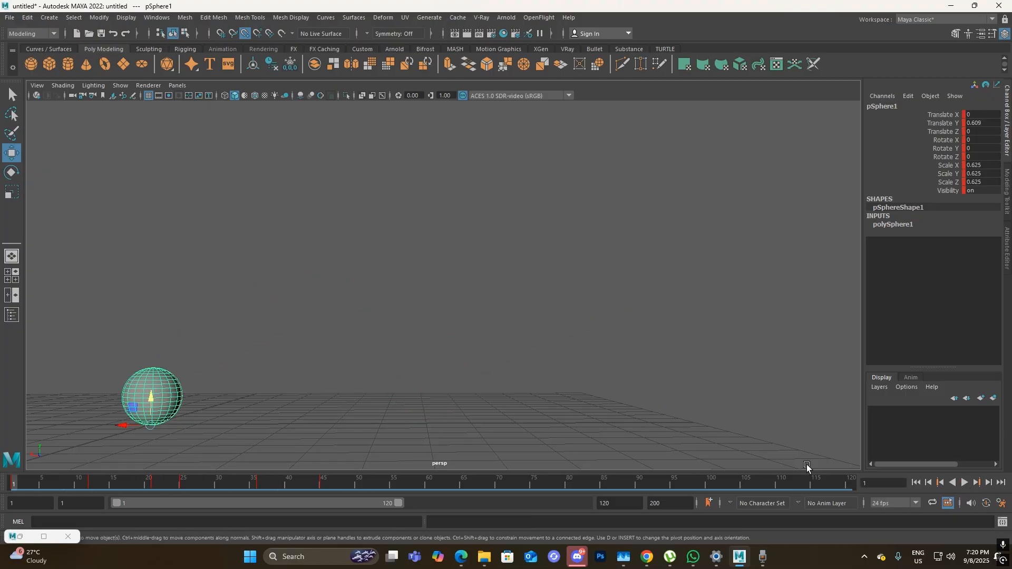
click(970, 483)
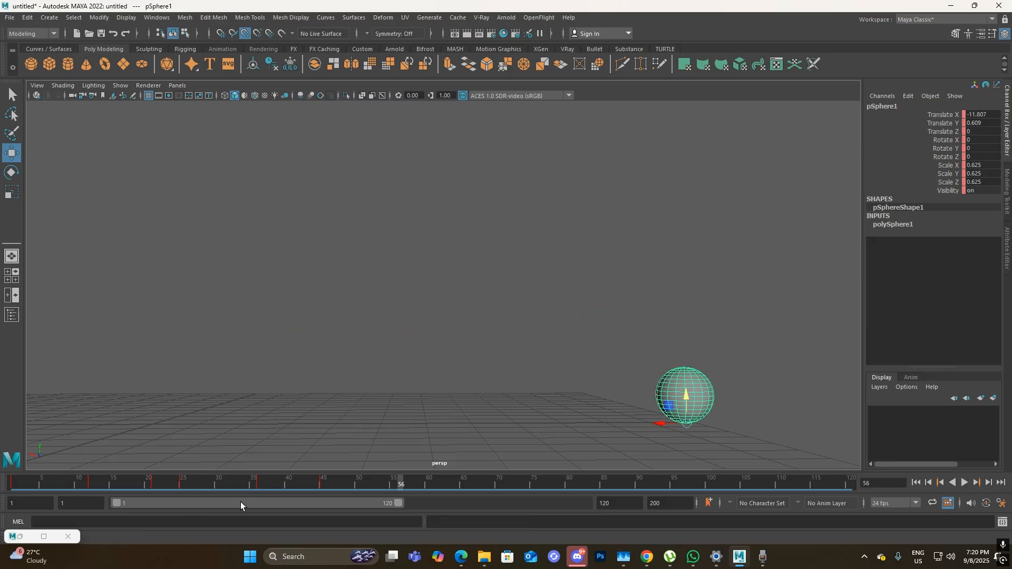
click(965, 482)
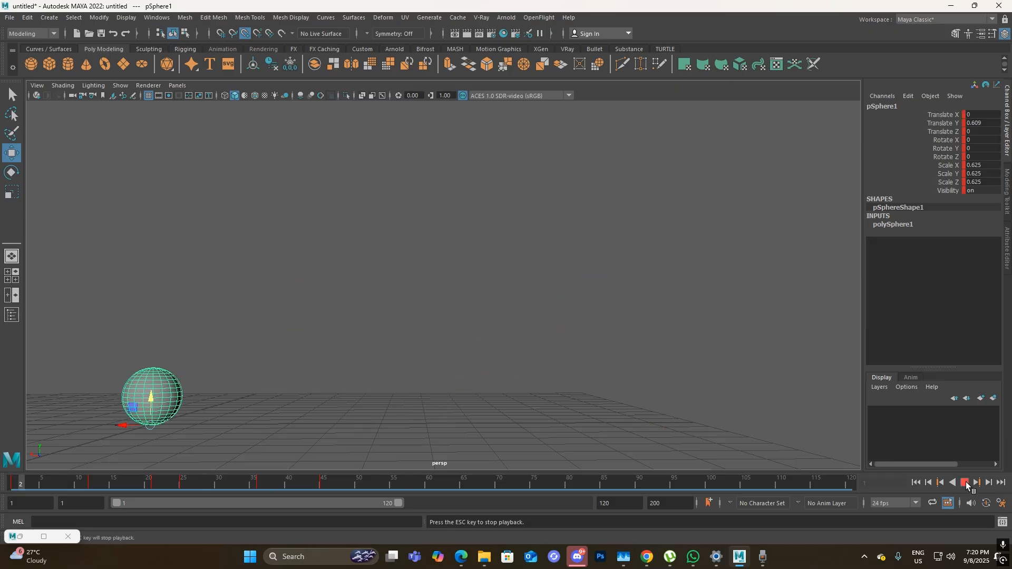
click(966, 482)
key(alt+v)
drag(173, 505, 12, 505)
- Delete the sphere's pasted keys in the time range from frame 25 to frame 49
shift+drag(345, 486, 189, 486)
key(alt+v)
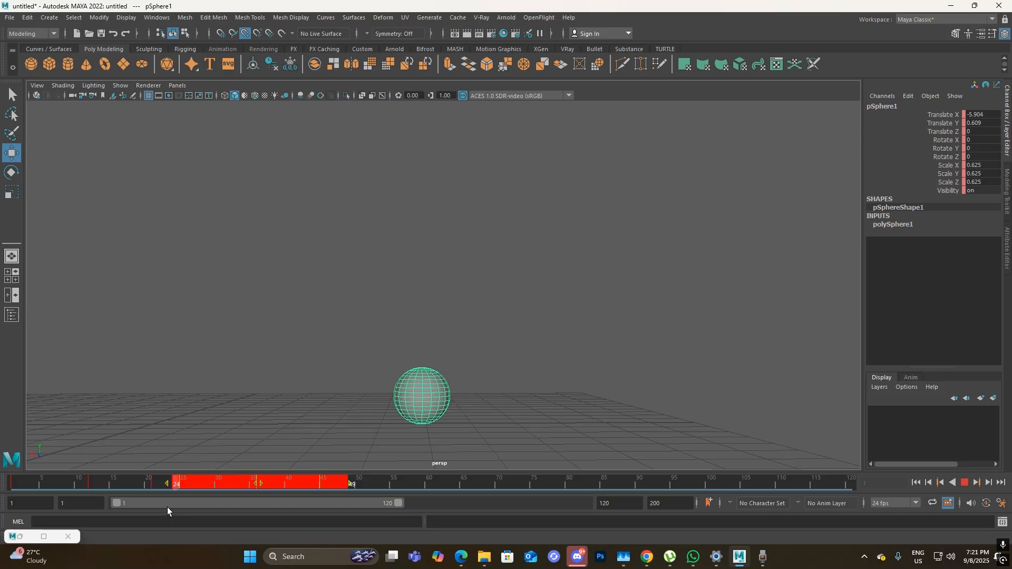
right_click(191, 485)
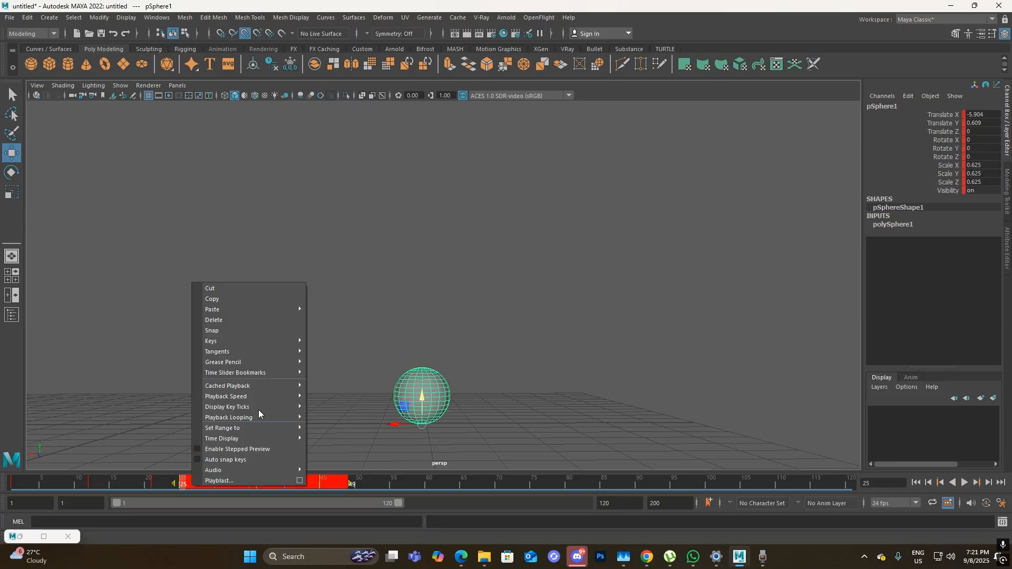
click(262, 320)
- Go back to frame 1 and play the sphere's remaining jump
drag(160, 478, 188, 484)
key(alt+shift+v)
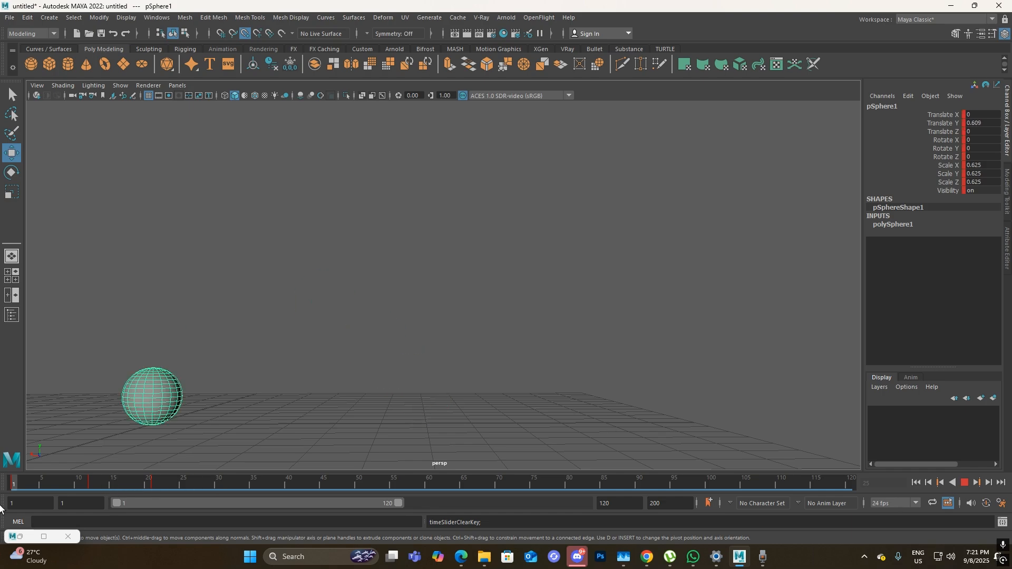
click(964, 483)
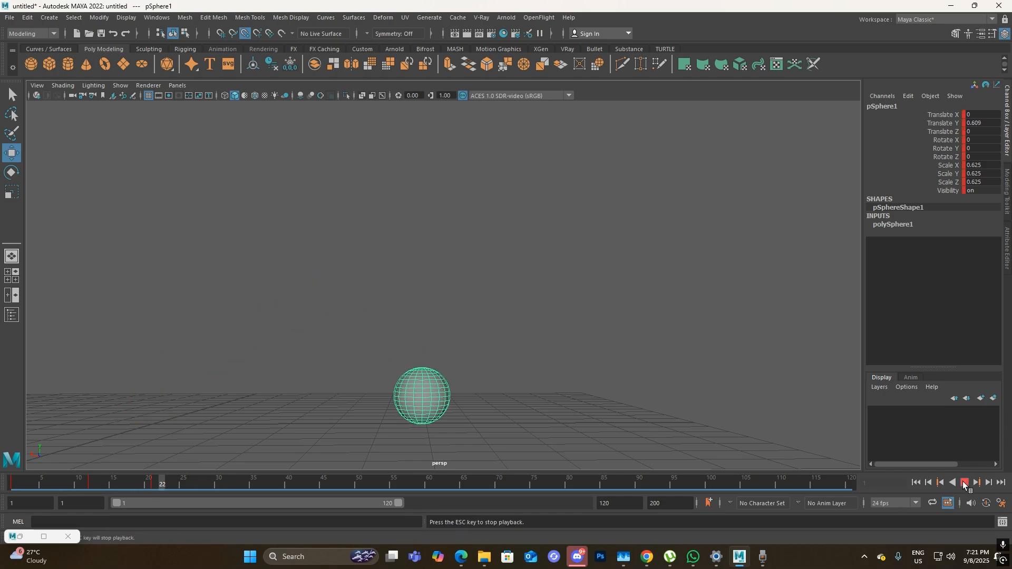